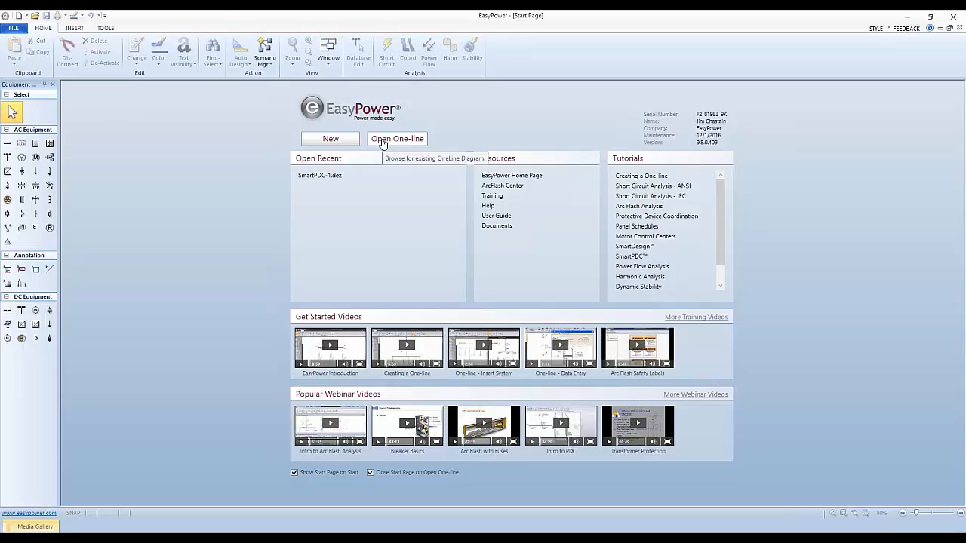
Step: Open the sample one-line SmartPDC-1.dez and maximize its diagram window
left_click(383, 143)
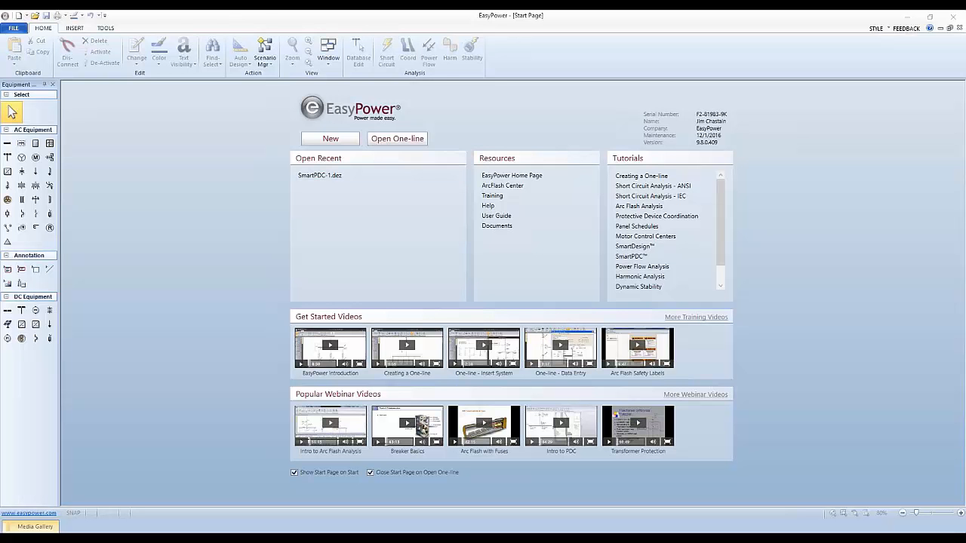
double_click(112, 83)
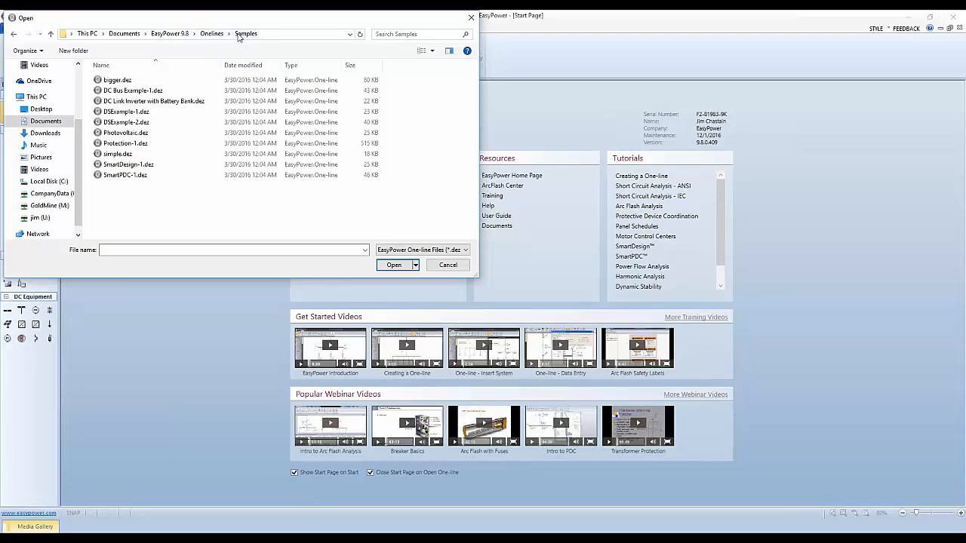
left_click(136, 176)
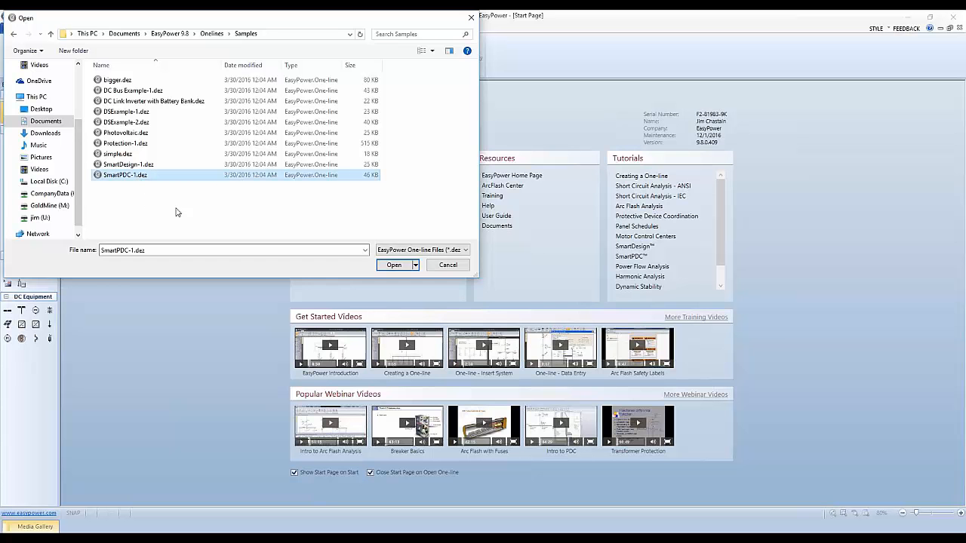
left_click(399, 266)
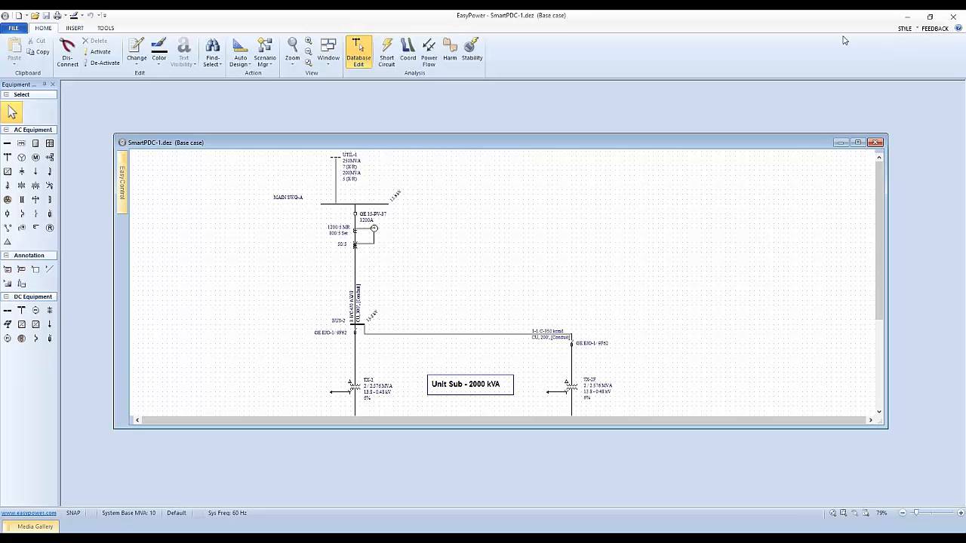
left_click(857, 142)
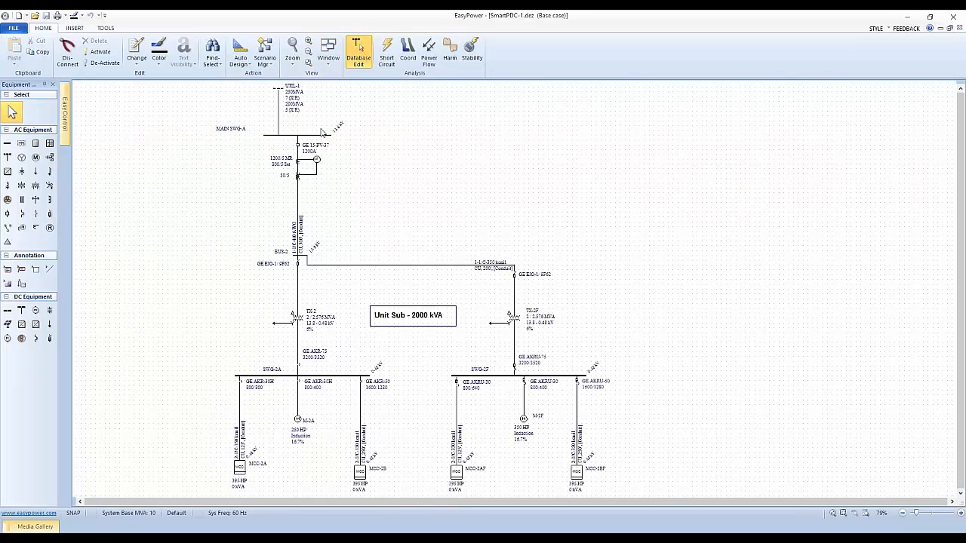
Step: Open the bus data of switchgear bus SWG-2F on the one-line diagram
left_click_drag(332, 178, 456, 170)
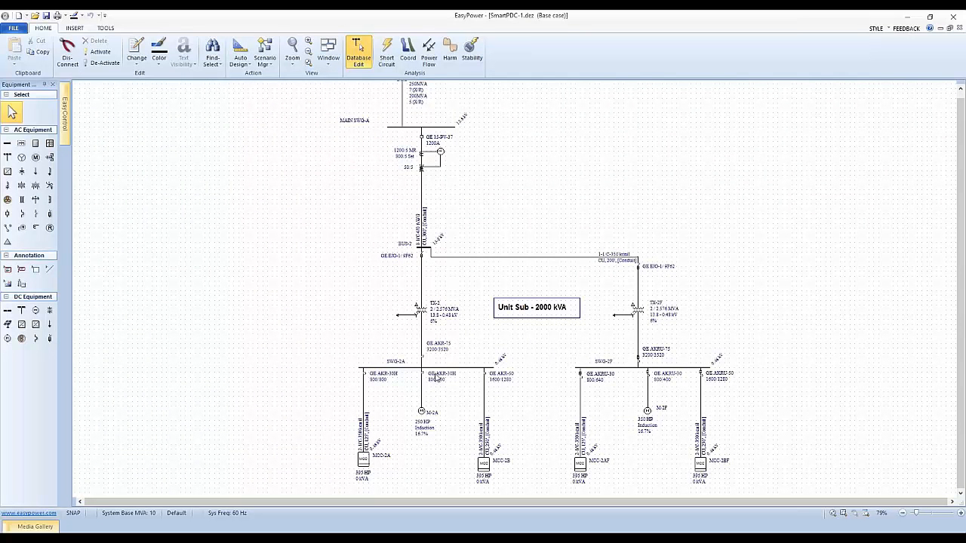
scroll(595, 356, "up", 2)
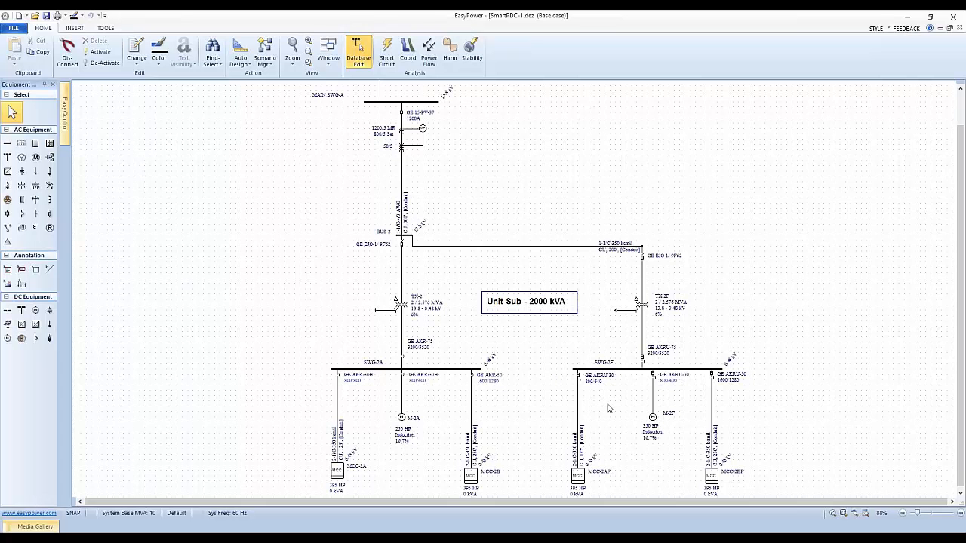
scroll(617, 413, "down", 3)
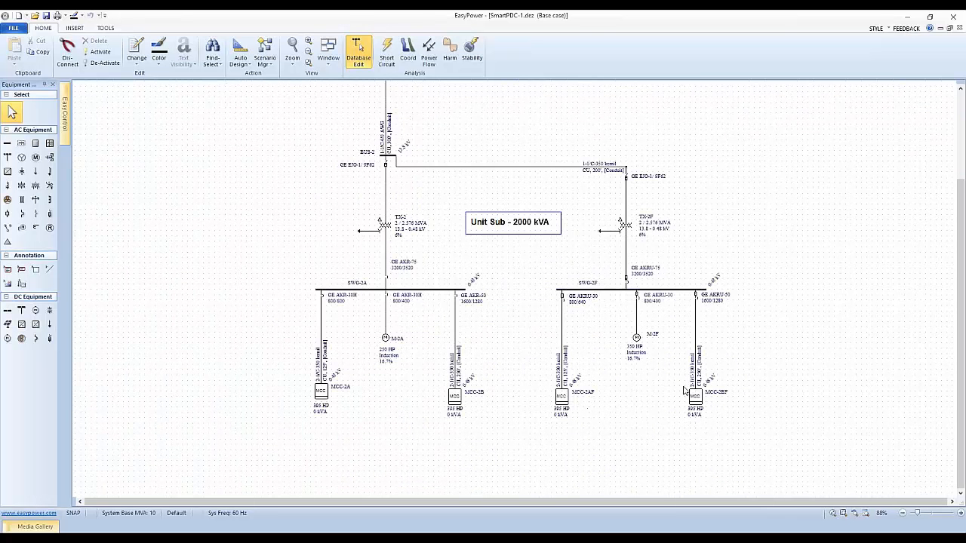
scroll(612, 322, "up", 2)
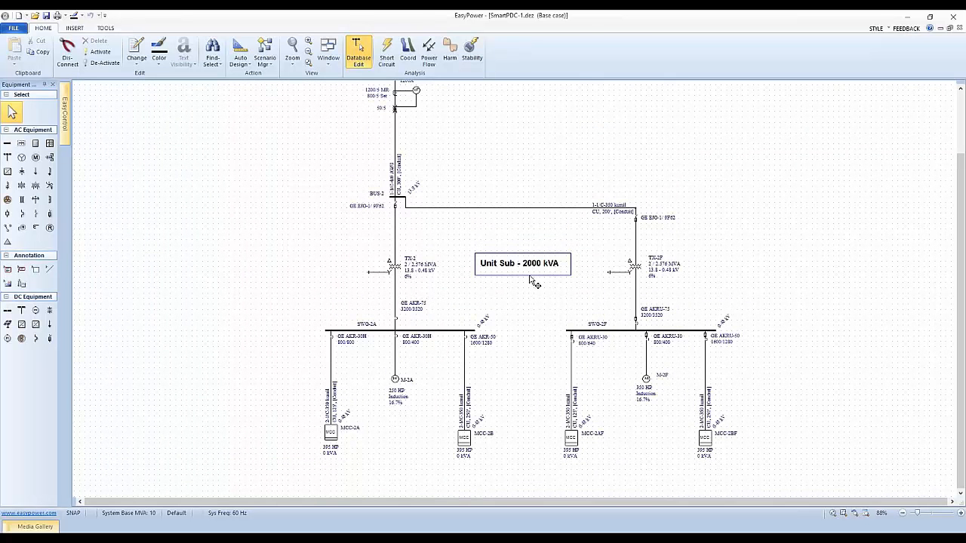
left_click(604, 330)
double_click(602, 331)
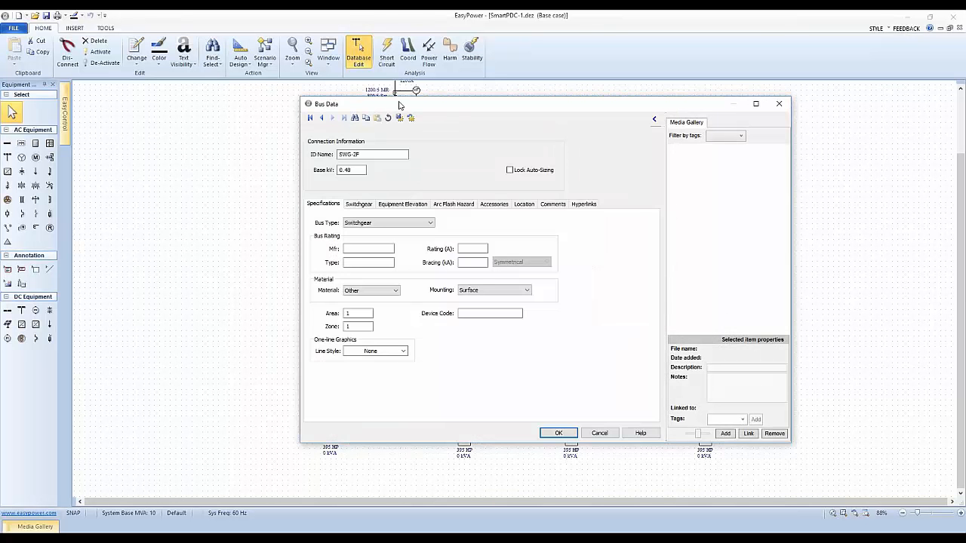
left_click_drag(398, 105, 363, 136)
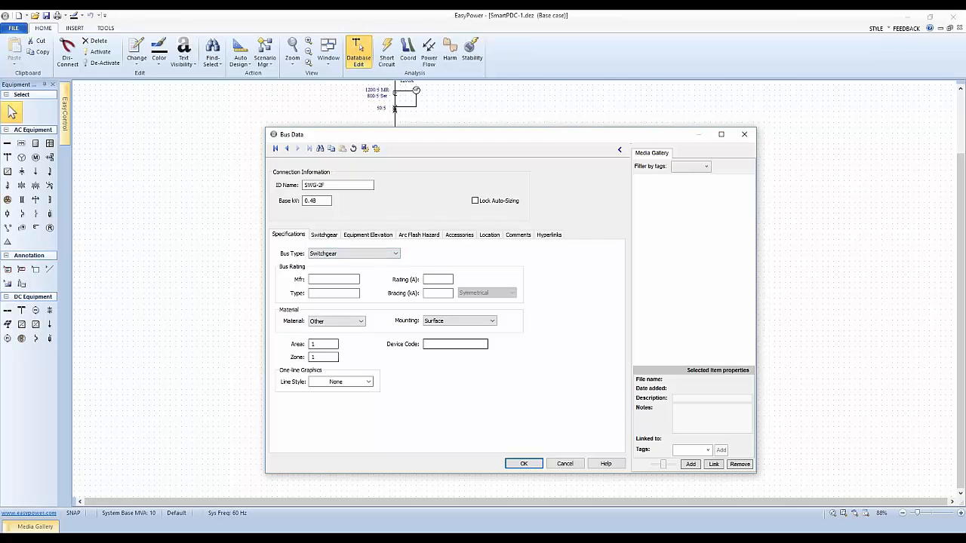
Step: Review the bus rating and bracing fields and the switchgear schedule of SWG-2F
left_click(432, 278)
left_click(435, 294)
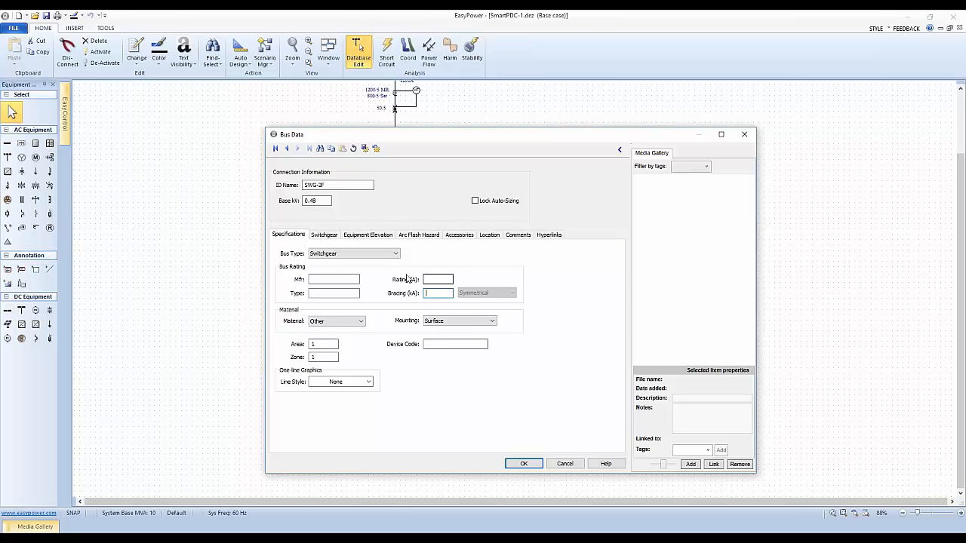
left_click(325, 237)
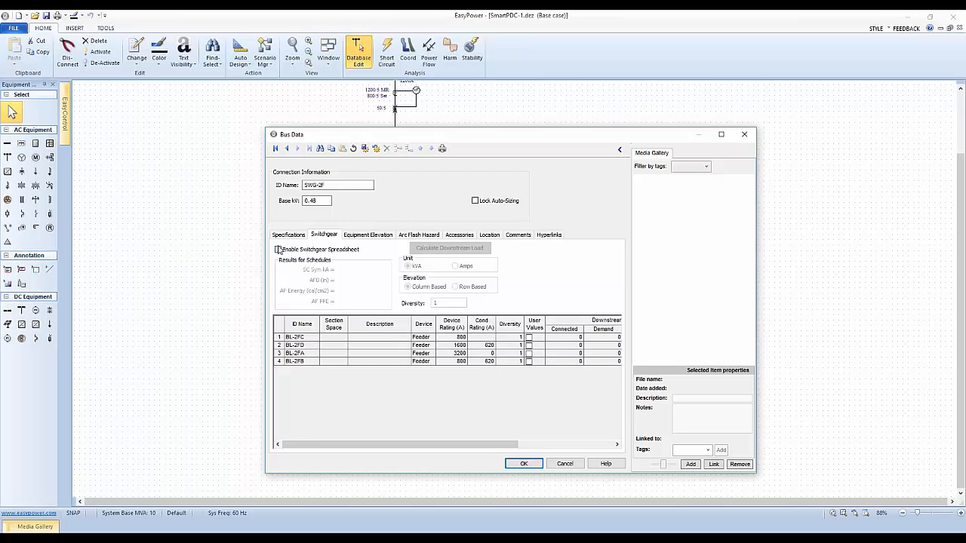
Step: Set the arc flash output for bus SWG-2F to Excluding Main and accept the bus data
left_click(408, 237)
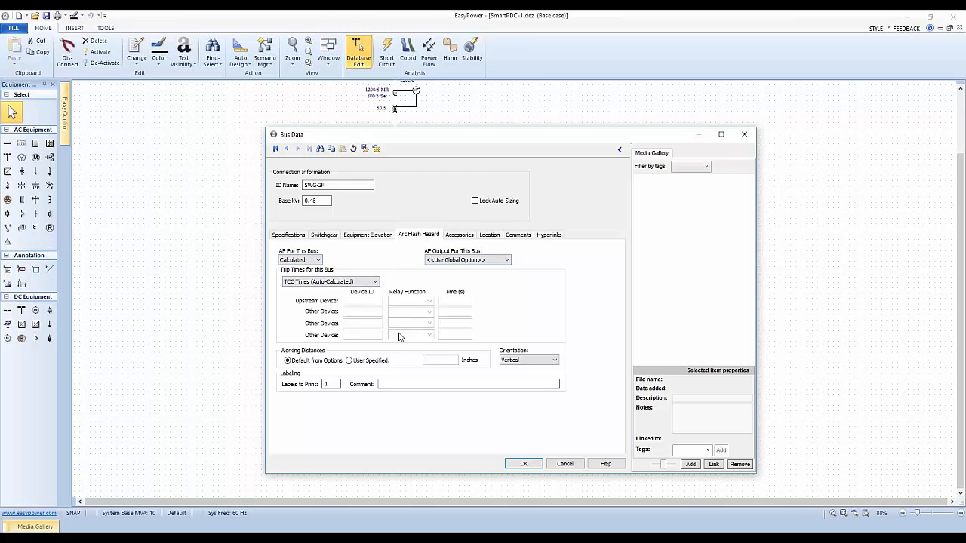
left_click_drag(448, 136, 285, 120)
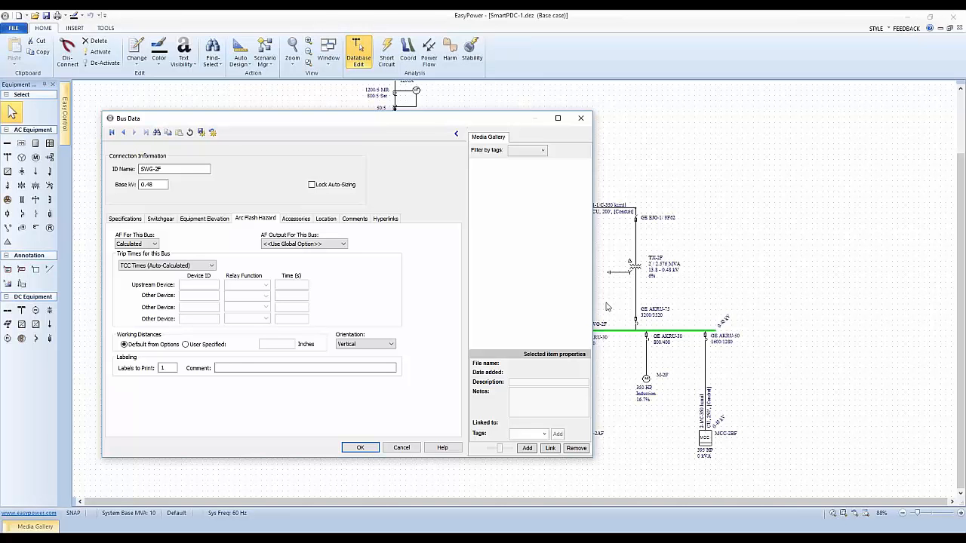
left_click(457, 134)
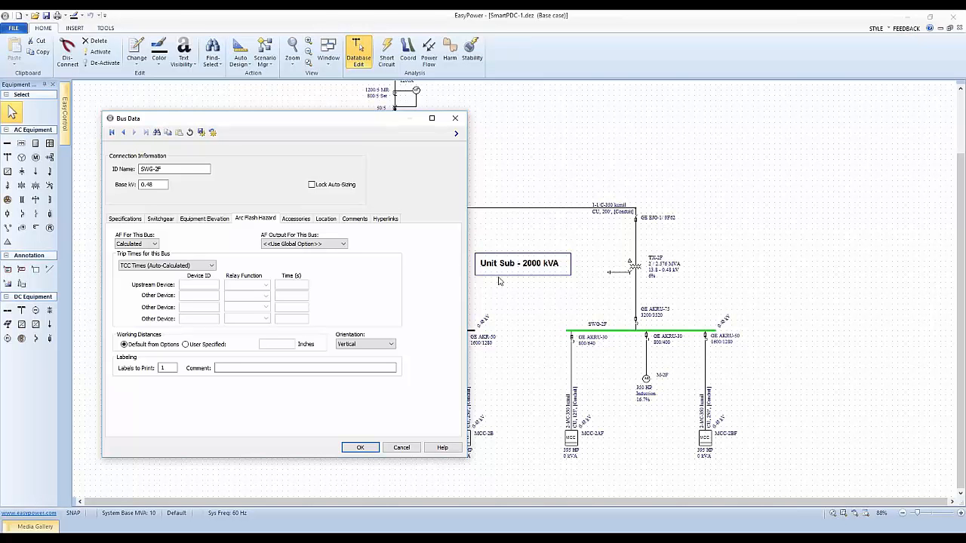
left_click(323, 243)
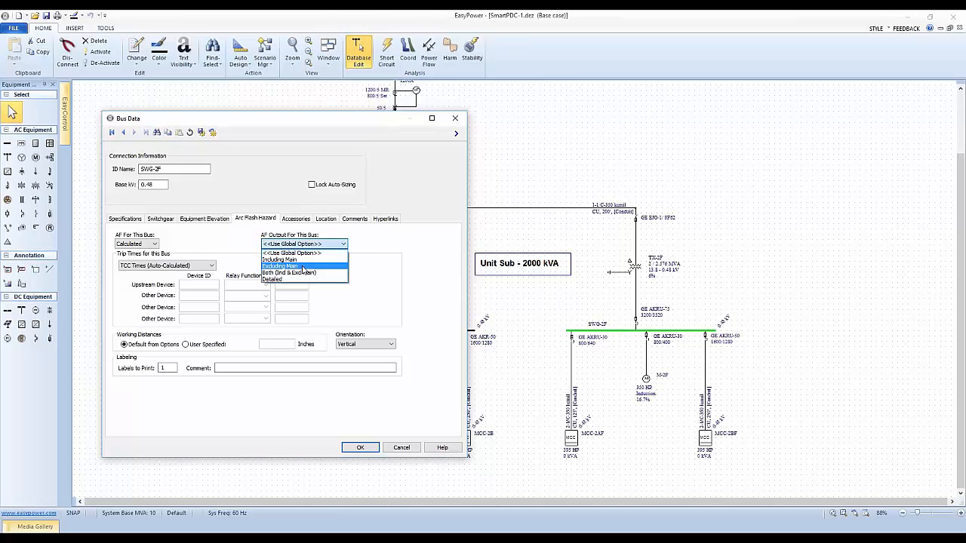
left_click(294, 267)
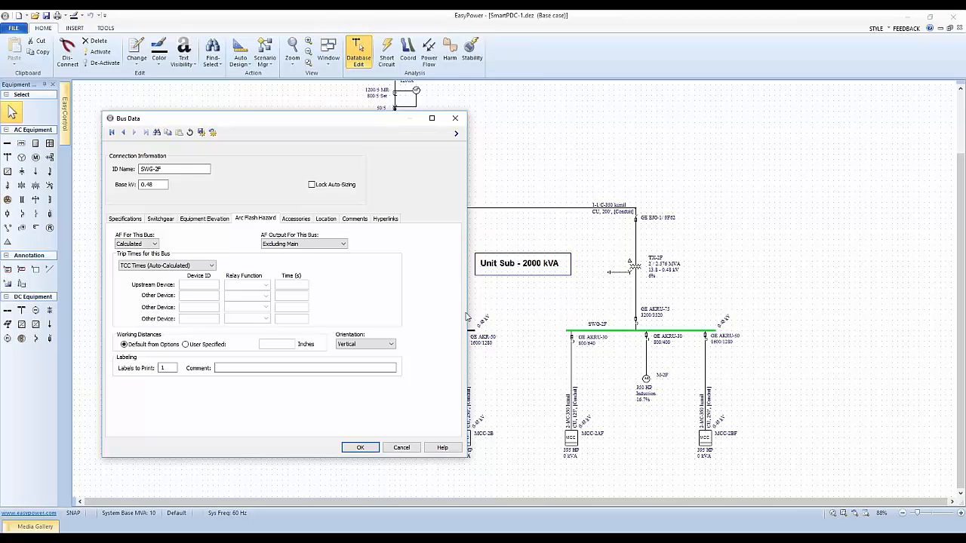
left_click(363, 449)
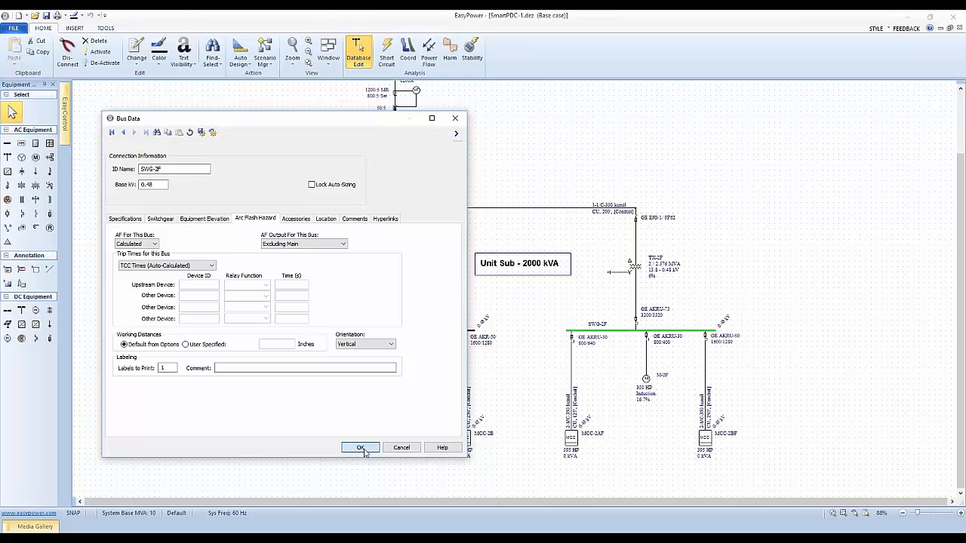
Step: Open the bus data of MAIN SWG-A and display its arc flash hazard settings
left_click_drag(421, 242, 459, 354)
scroll(451, 208, "up", 2)
left_click_drag(450, 253, 457, 267)
double_click(429, 182)
left_click_drag(363, 129, 810, 135)
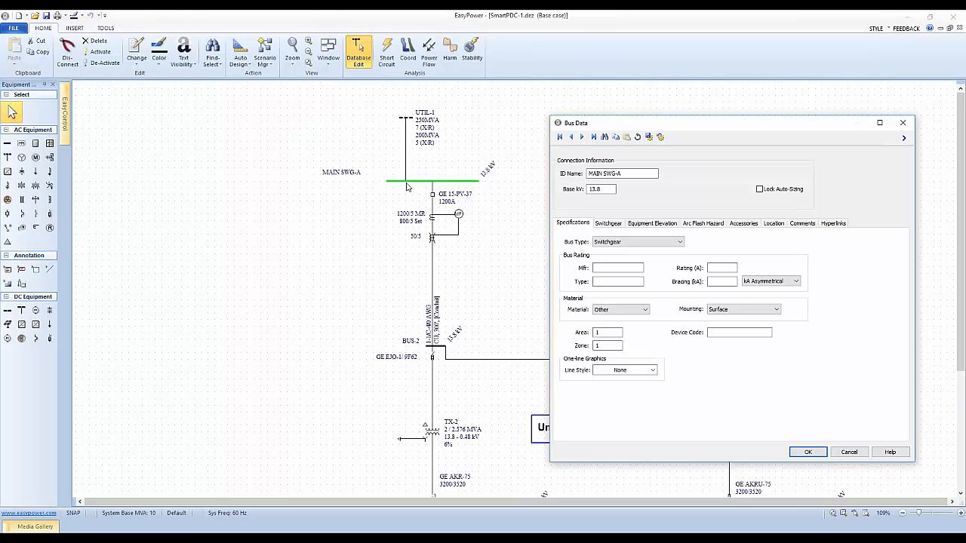
left_click(702, 225)
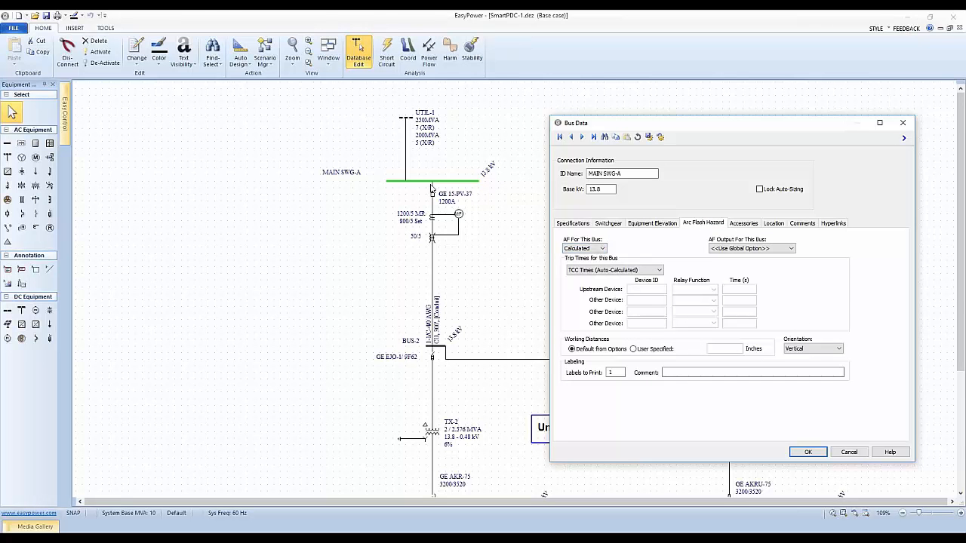
Step: Try excluding bus MAIN SWG-A from the arc flash analysis and restore the Calculated option
left_click(603, 249)
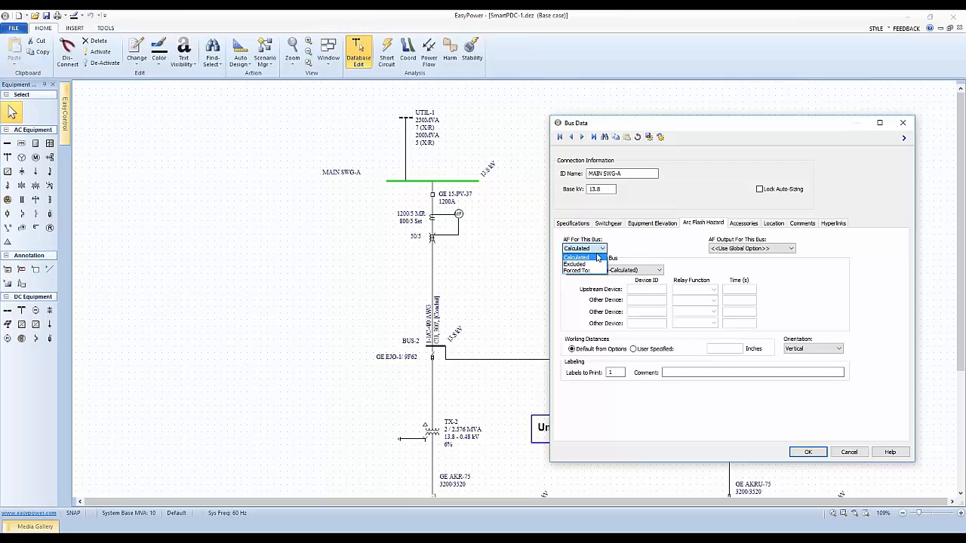
left_click(598, 250)
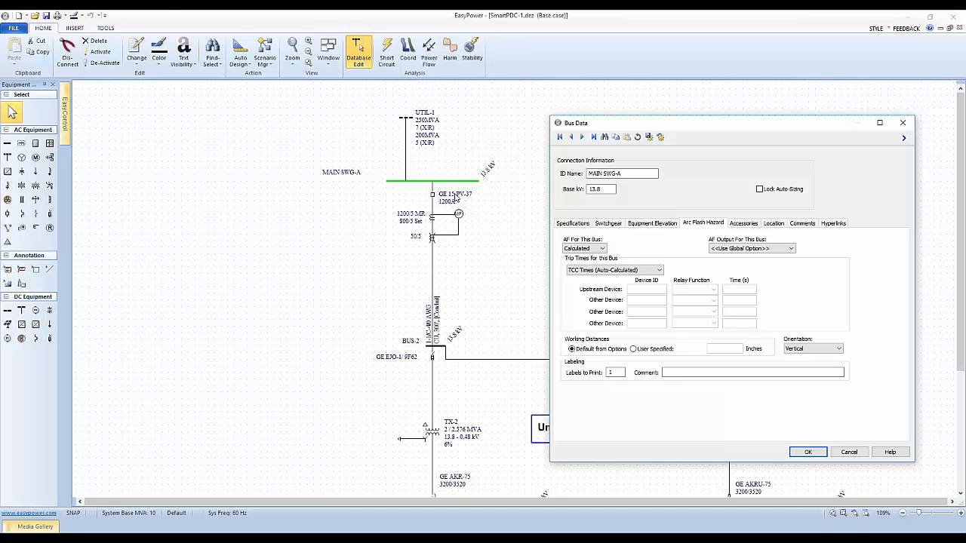
left_click(601, 248)
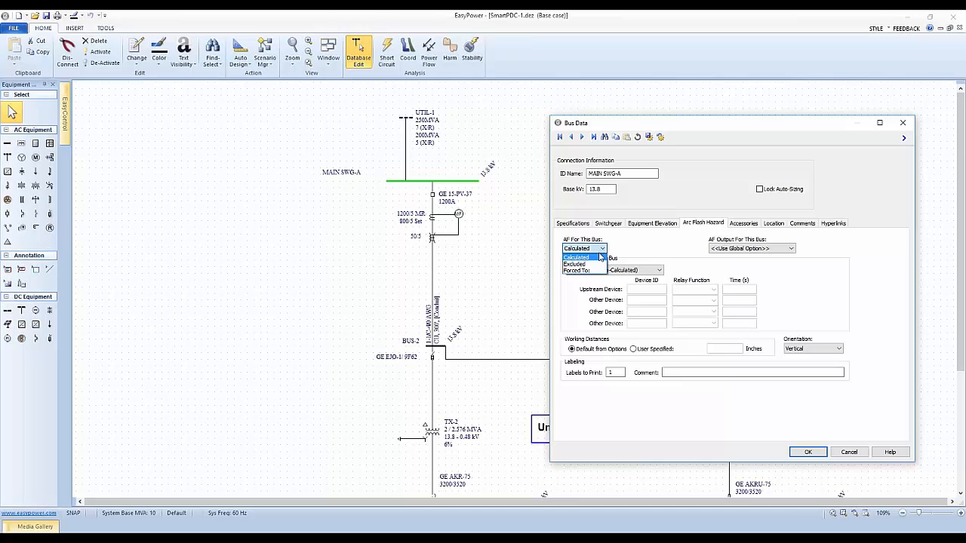
left_click(577, 262)
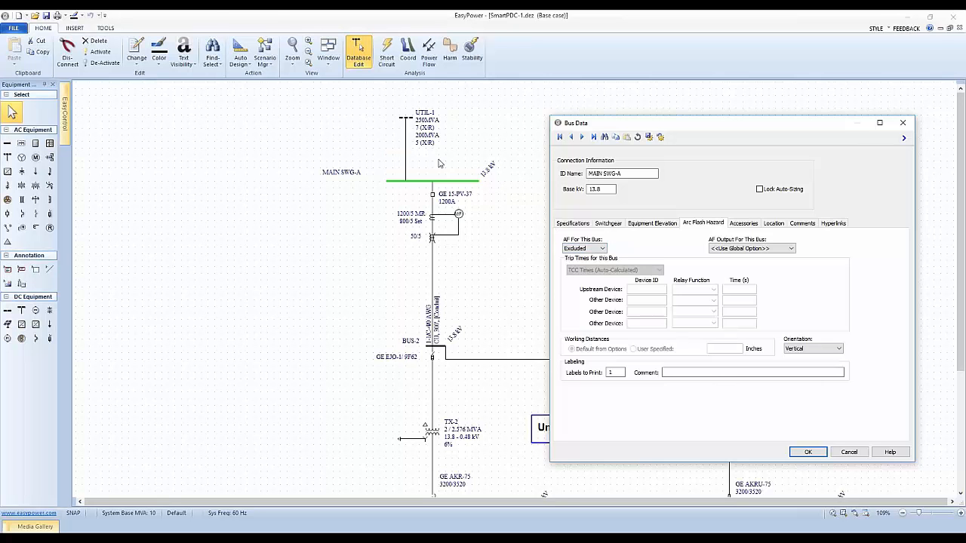
left_click(602, 250)
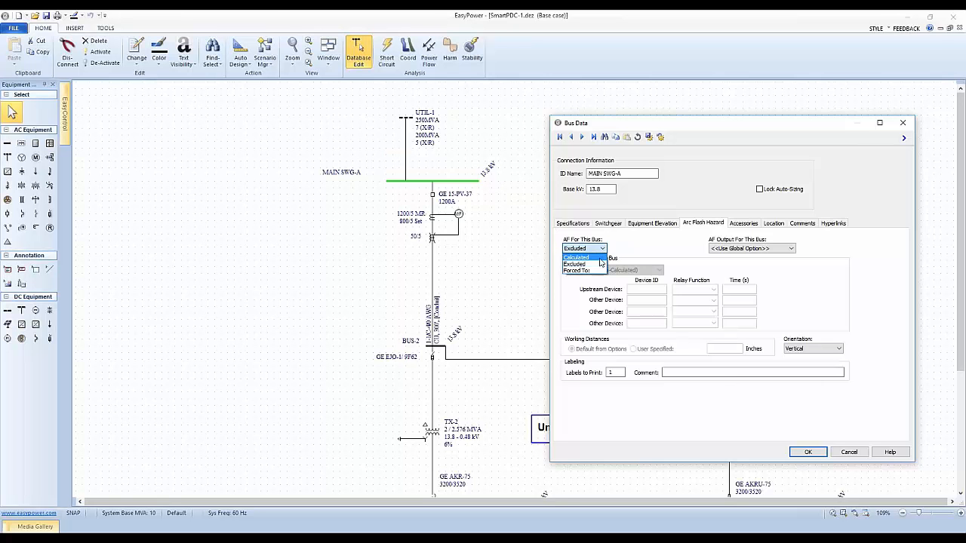
left_click(593, 272)
left_click(582, 257)
Step: Give MAIN SWG-A user-defined trip times, with upstream device "utility trip" at 2 seconds, and accept the bus data
left_click(625, 270)
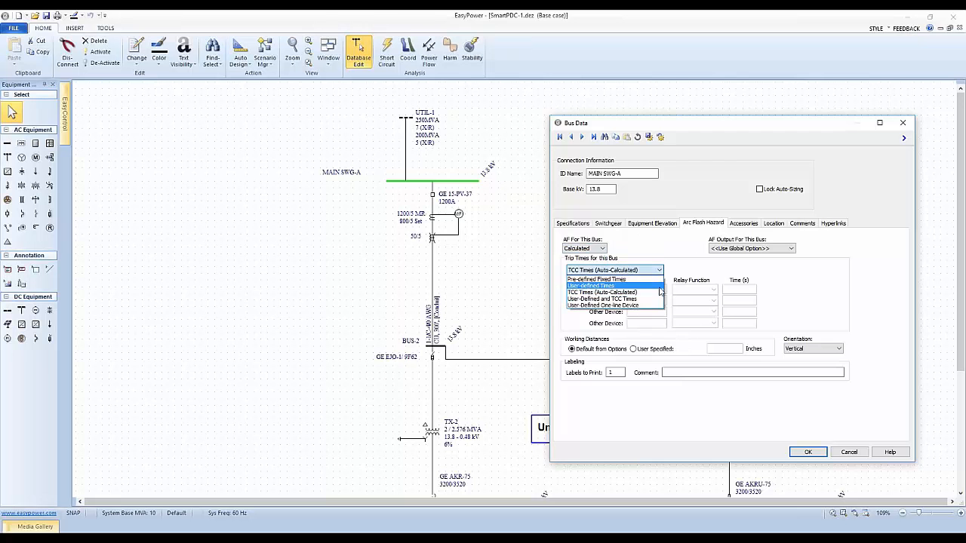
left_click(600, 285)
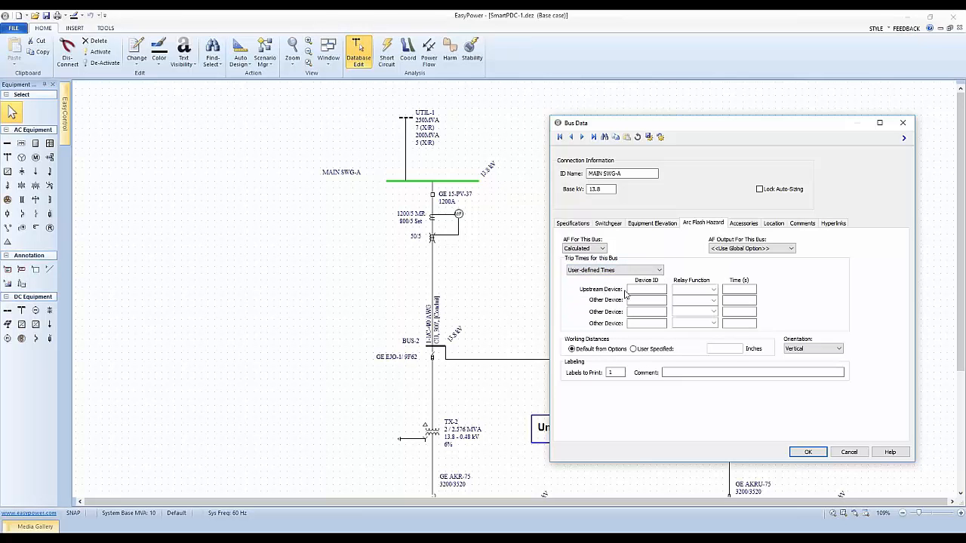
left_click(733, 290)
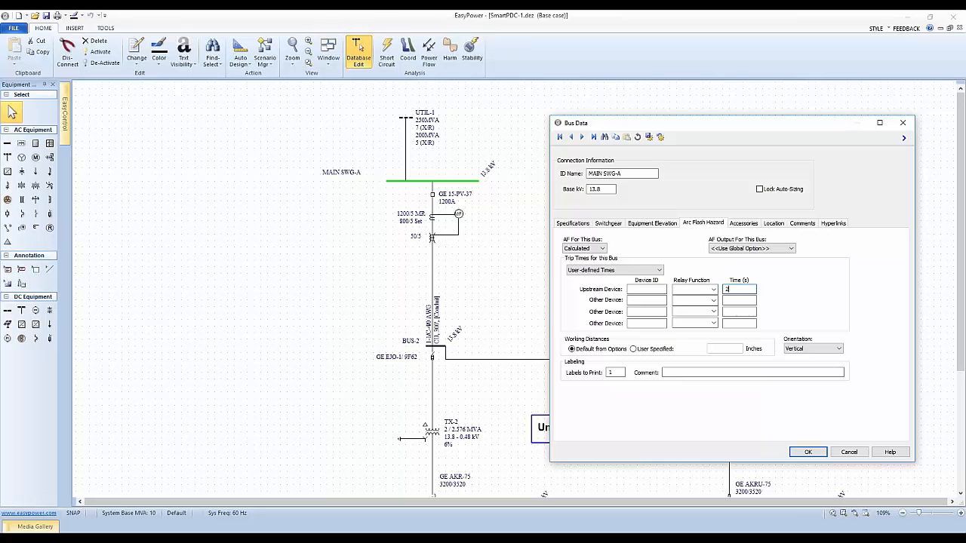
left_click(637, 288)
left_click(649, 299)
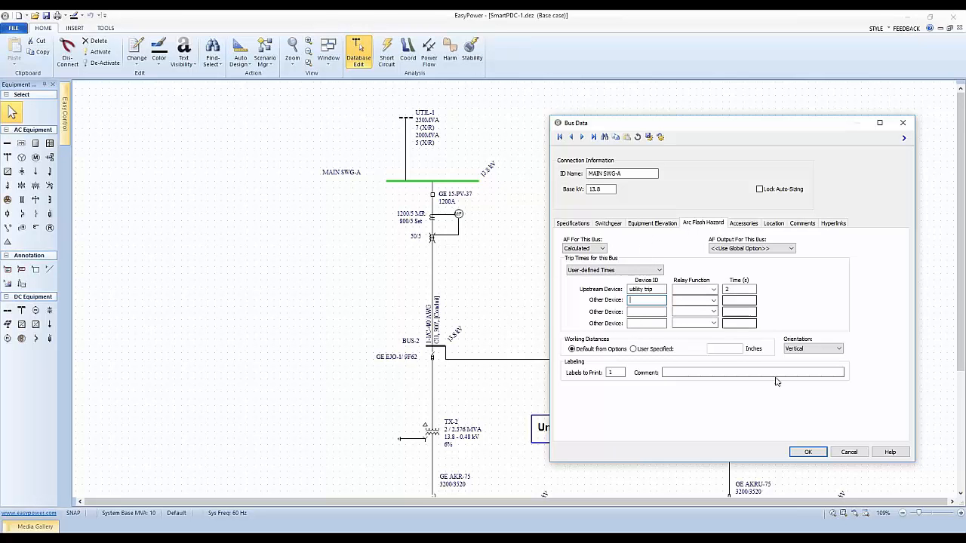
left_click(807, 451)
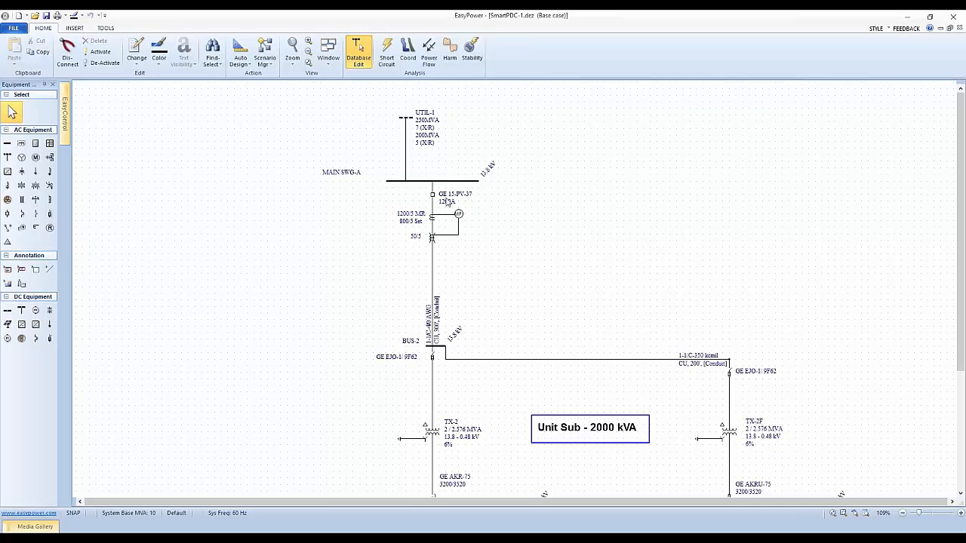
Step: Review the data of relay R-6_A below MAIN SWG-A, including its phase and ground overcurrent functions, and close it
left_click(462, 219)
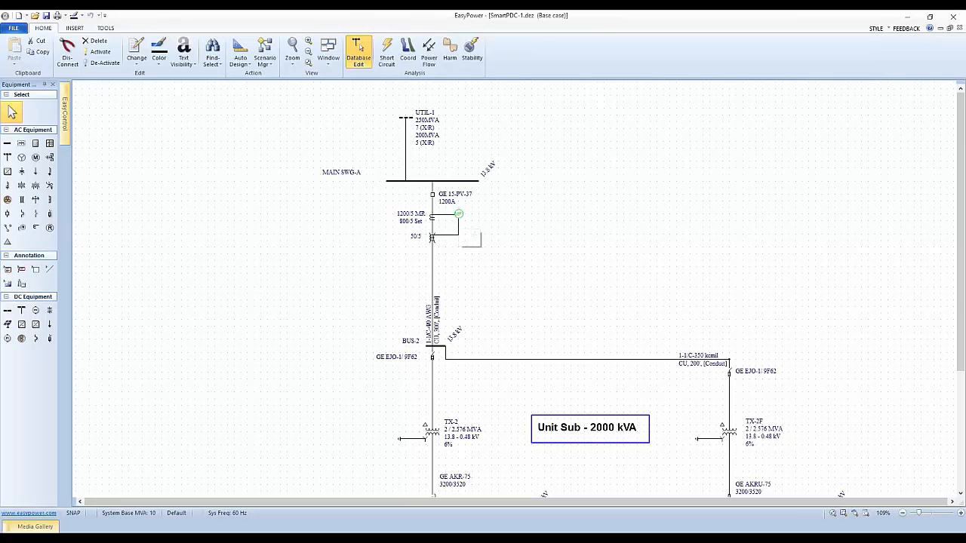
double_click(460, 215)
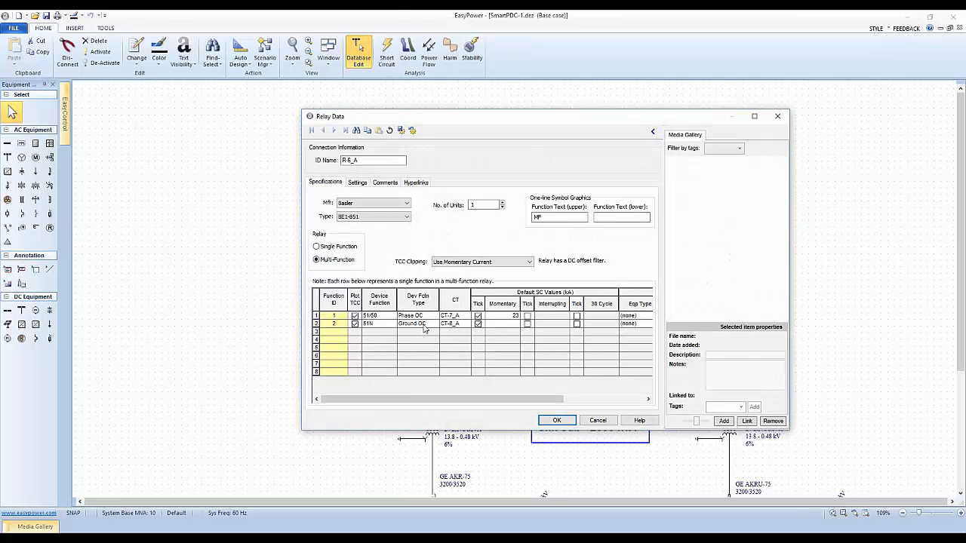
left_click(556, 420)
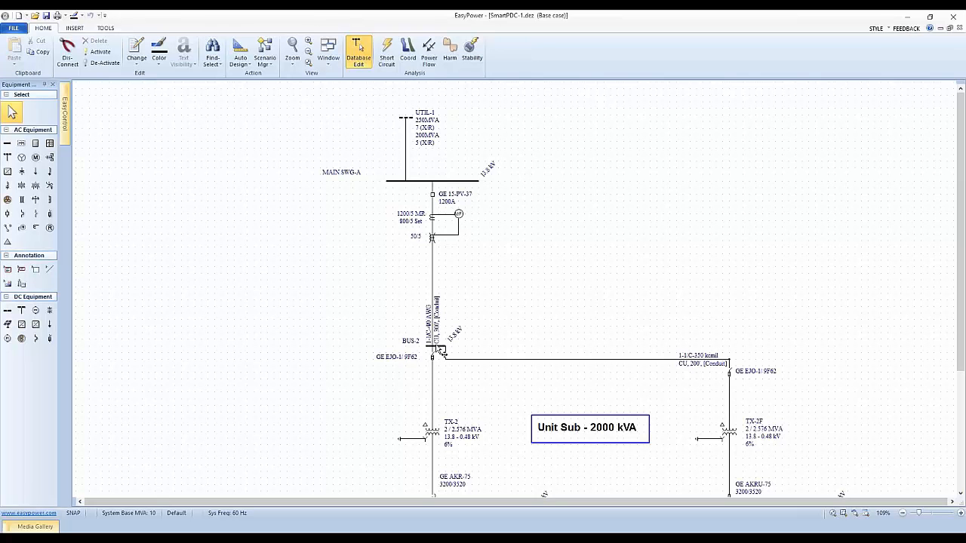
scroll(494, 345, "down", 1)
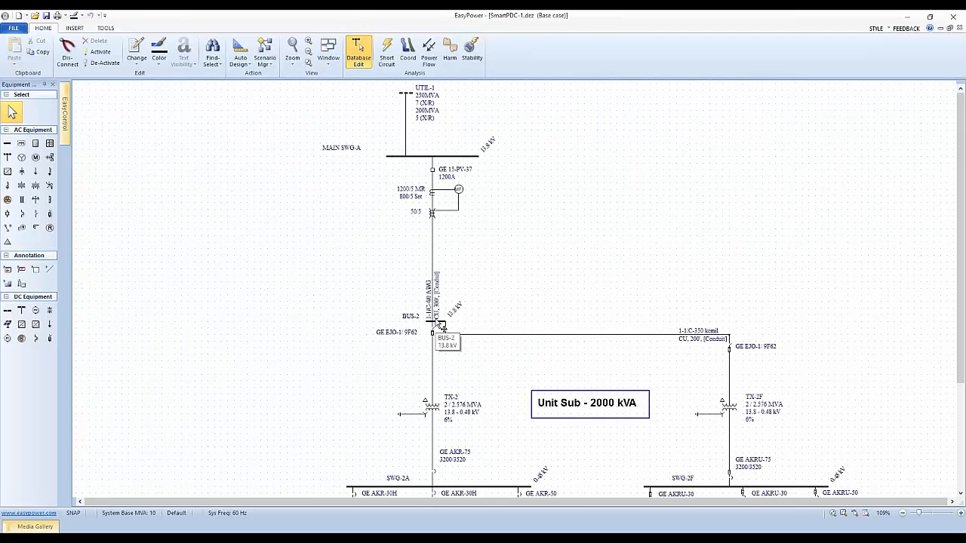
Step: Open the bus data of BUS-2 and examine its arc flash hazard settings, including the arc flash calculation options
double_click(440, 326)
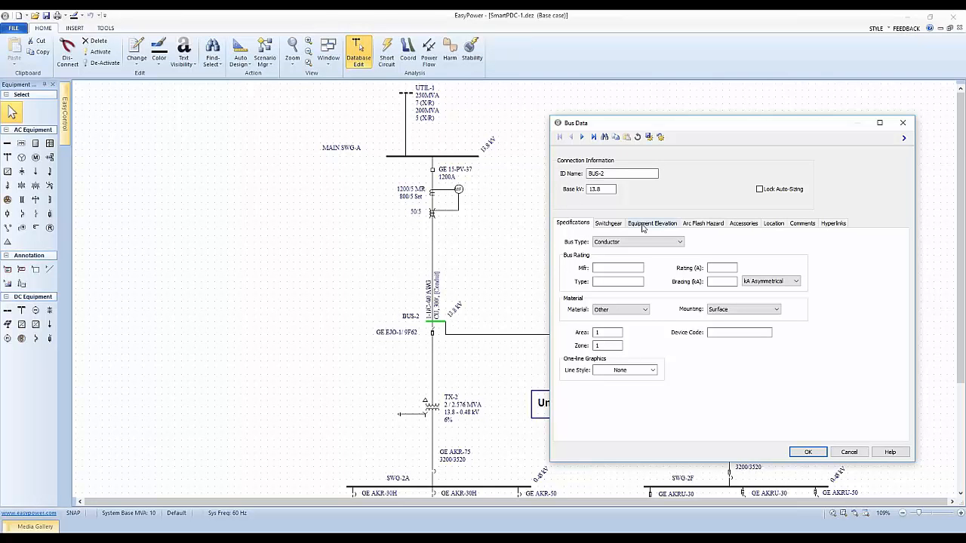
left_click(695, 225)
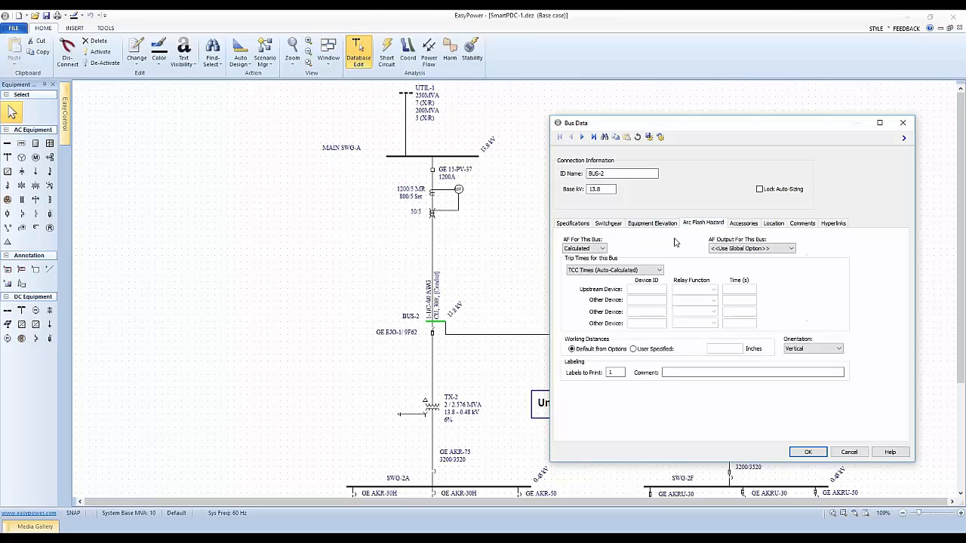
left_click(603, 249)
left_click(603, 249)
Step: Try to give BUS-2 user-defined trip times without entering any time value
left_click(641, 270)
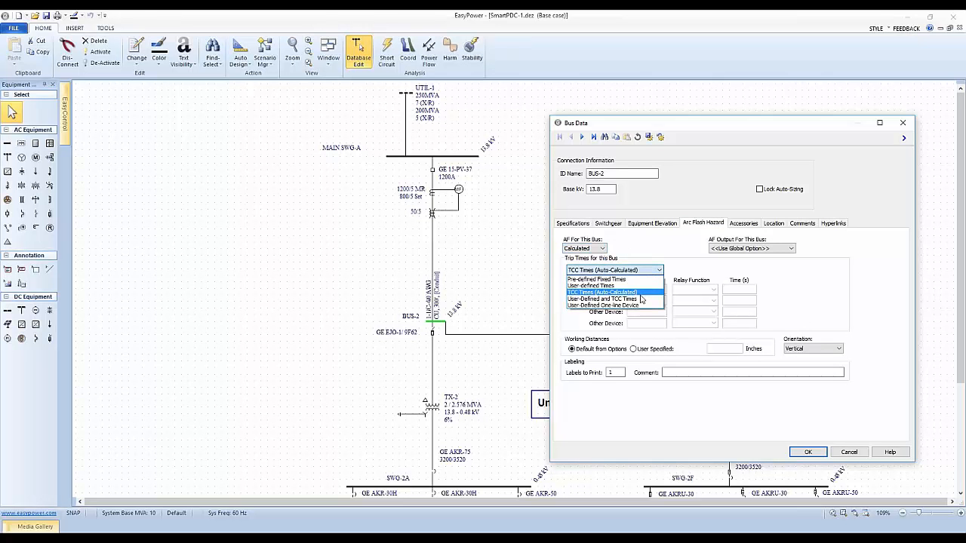
left_click(619, 286)
left_click(734, 289)
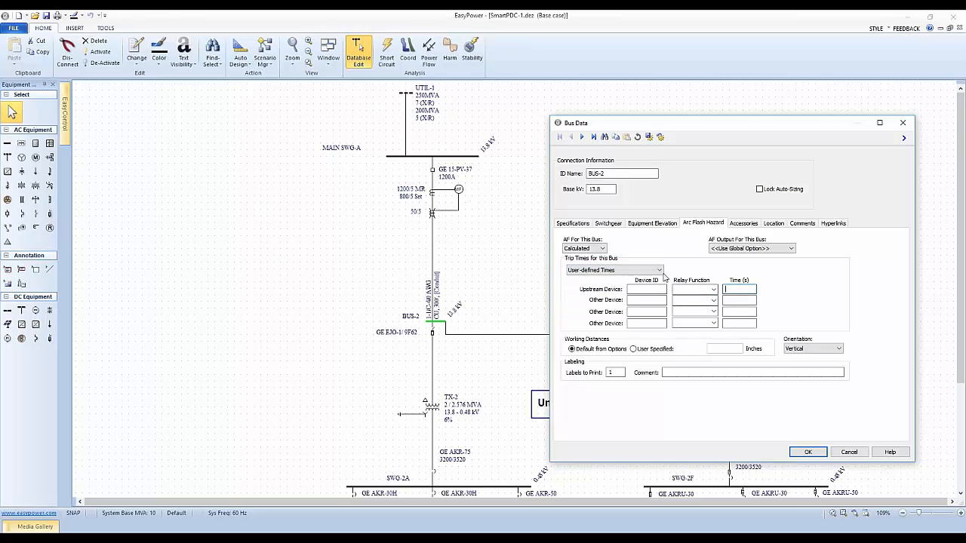
left_click(713, 291)
left_click(713, 292)
left_click(732, 289)
left_click(808, 453)
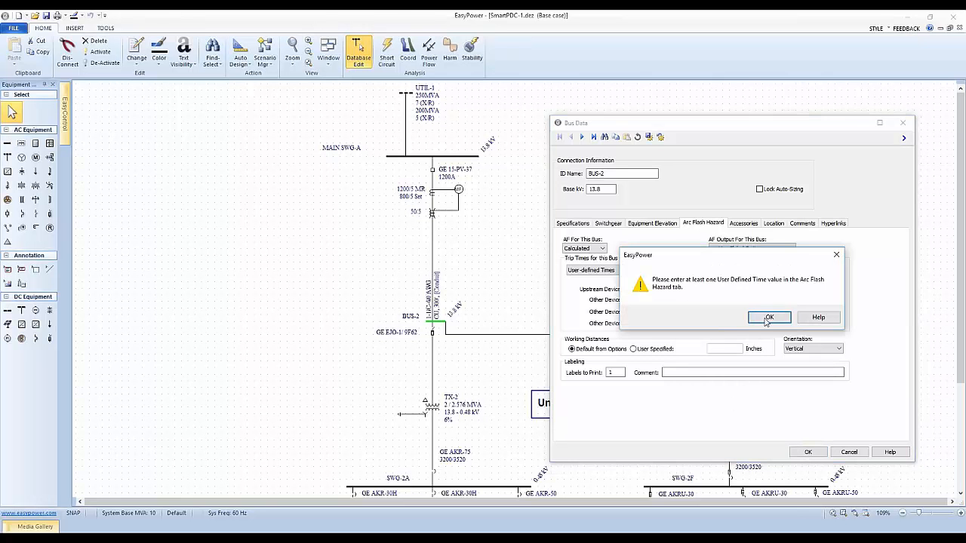
left_click(770, 317)
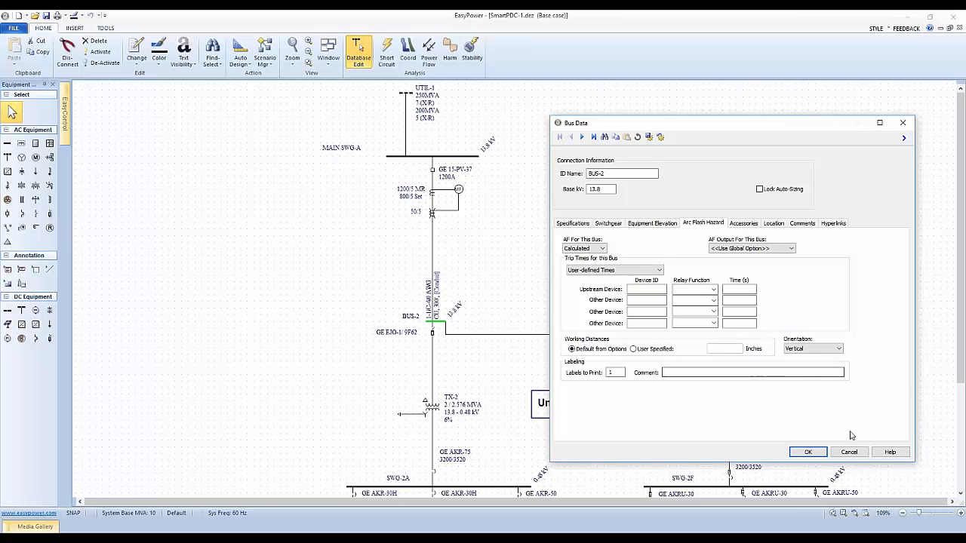
Step: Try Pre-defined Fixed Times for BUS-2, restore TCC Times (Auto-Calculated), and accept the bus data
left_click(659, 270)
left_click(634, 277)
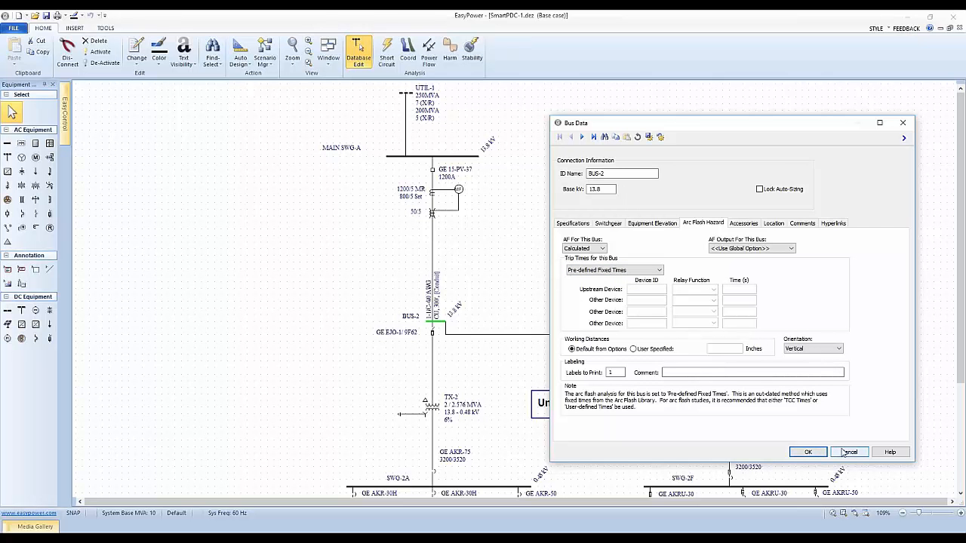
left_click(658, 271)
left_click(603, 292)
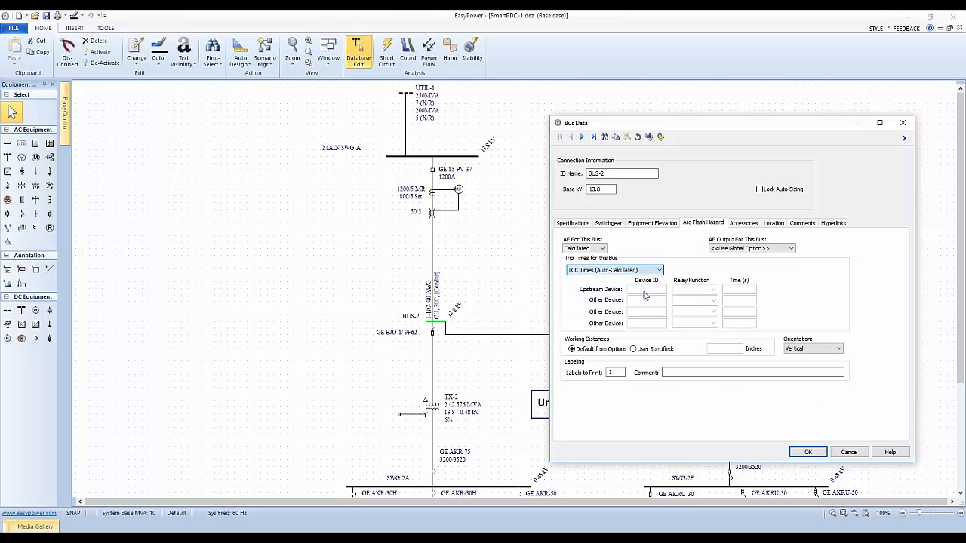
left_click(797, 451)
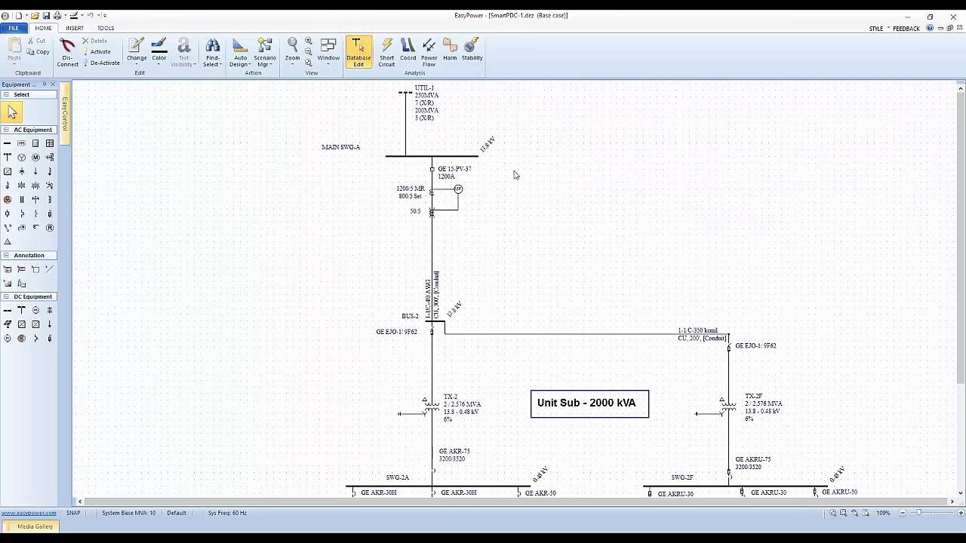
Step: Switch to short-circuit analysis, fault the buses, and display arc flash hazard results on the one-line
left_click_drag(600, 345, 576, 212)
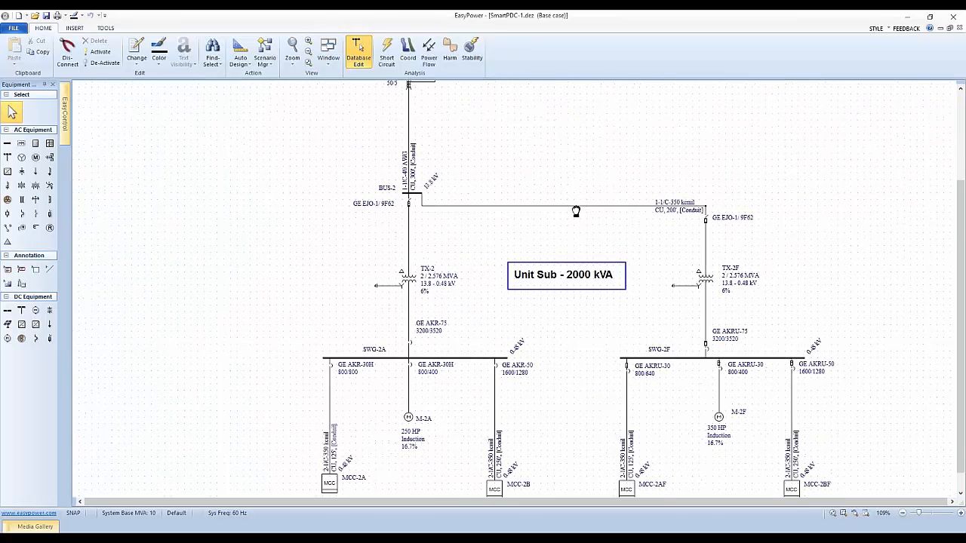
left_click(386, 55)
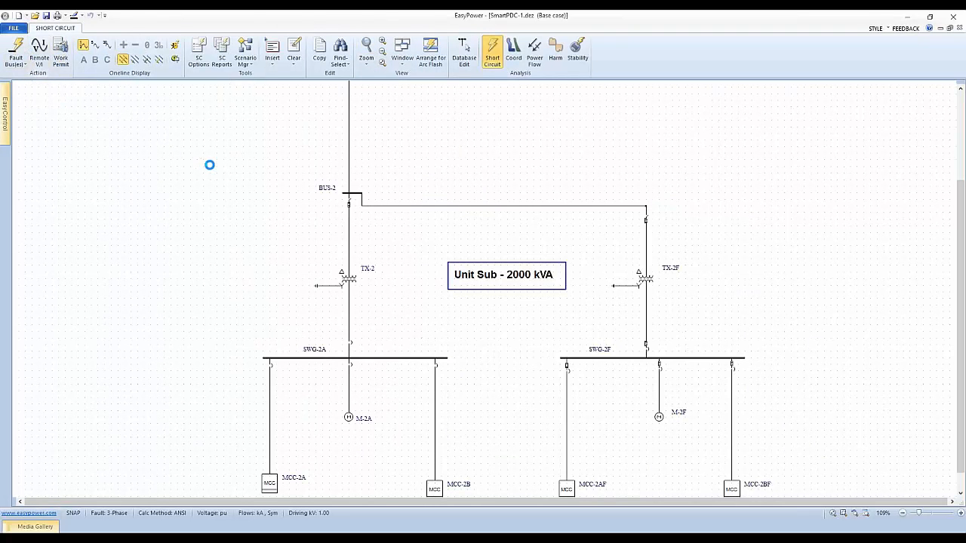
left_click(349, 196)
left_click_drag(381, 248, 401, 302)
left_click(175, 45)
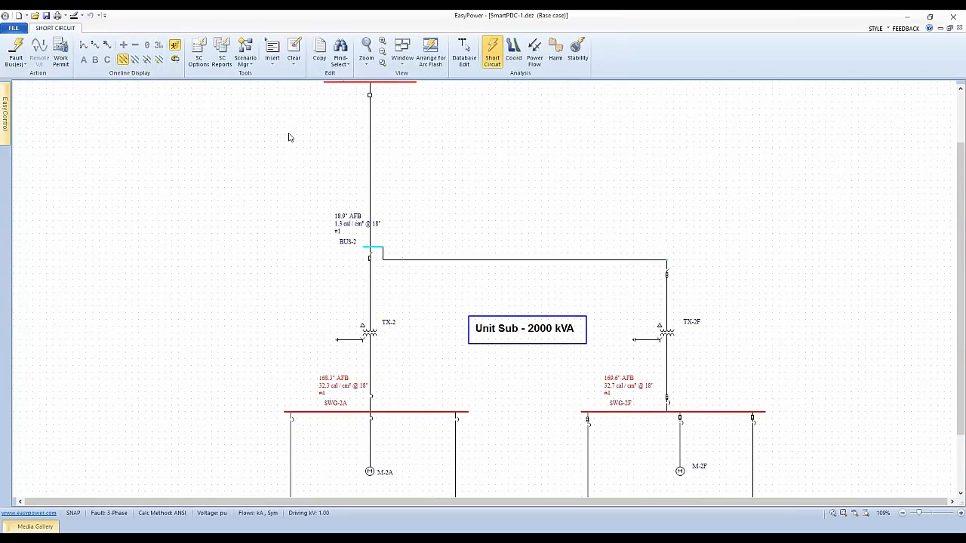
Step: Move the arc flash results of MAIN SWG-A clear of its bus name and return to database editing, saving the temporary changes
left_click_drag(294, 147, 334, 276)
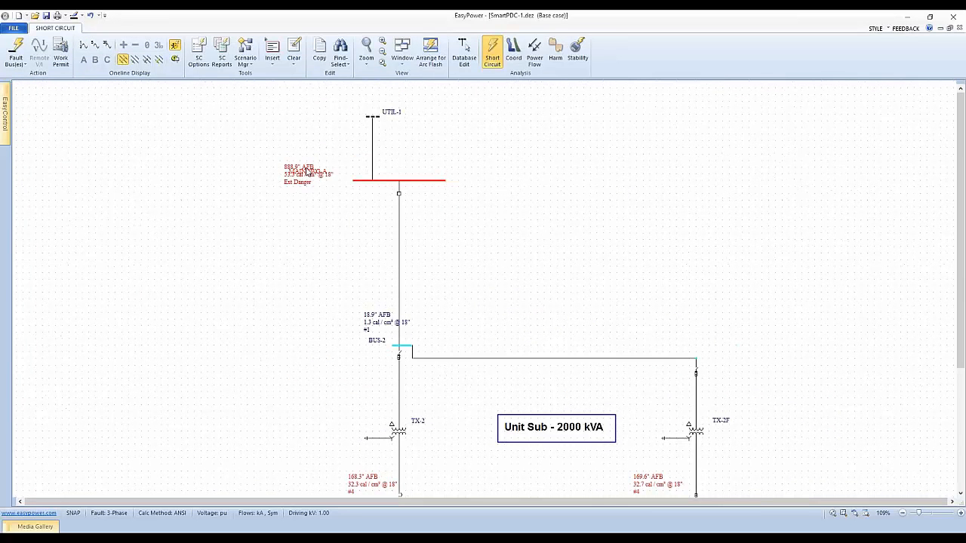
left_click_drag(317, 176, 306, 156)
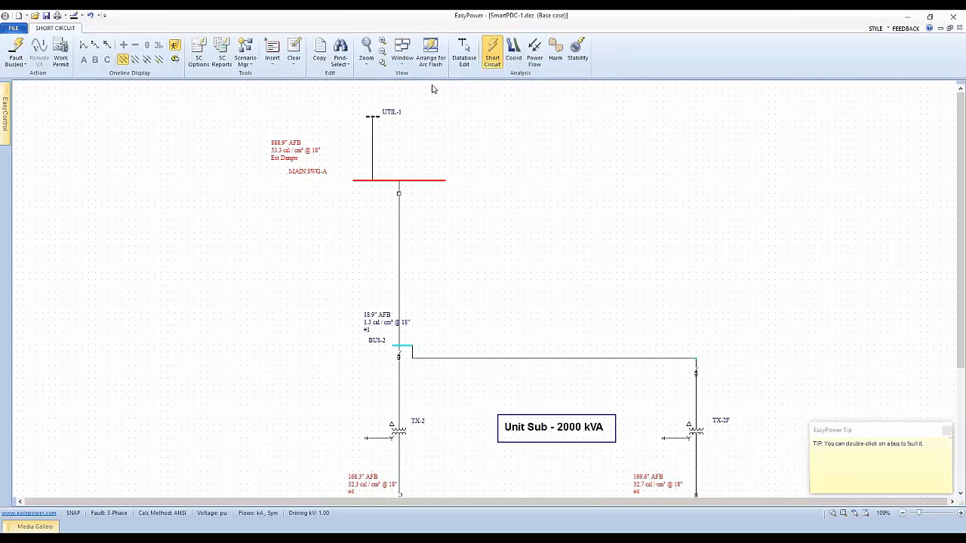
left_click(458, 62)
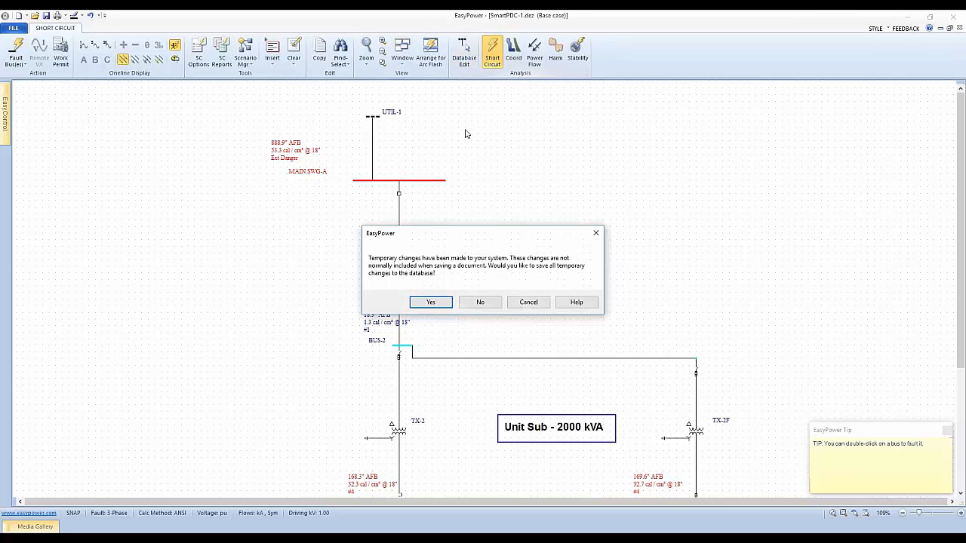
left_click(437, 302)
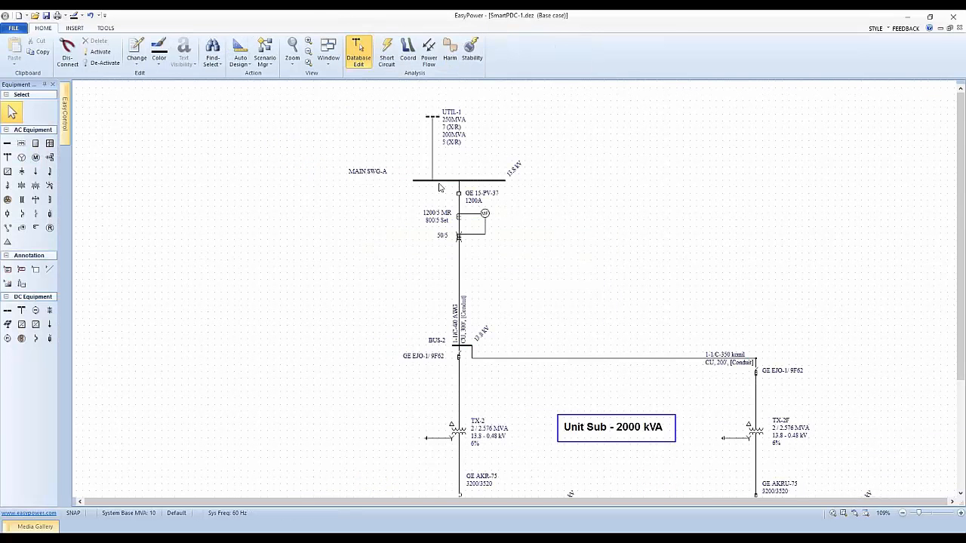
Step: Set the trip times of bus MAIN SWG-A to TCC Times (Auto-Calculated) and accept the bus data
double_click(455, 181)
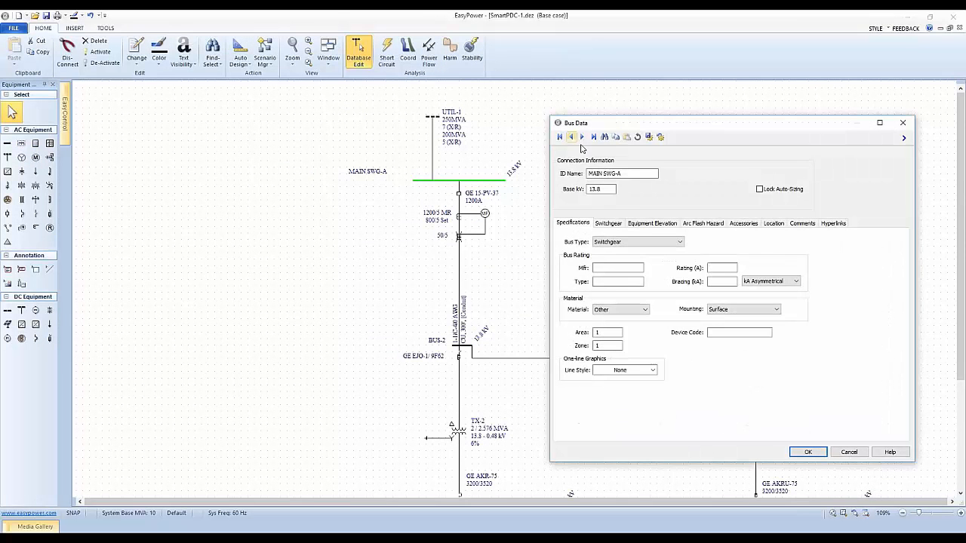
left_click(702, 224)
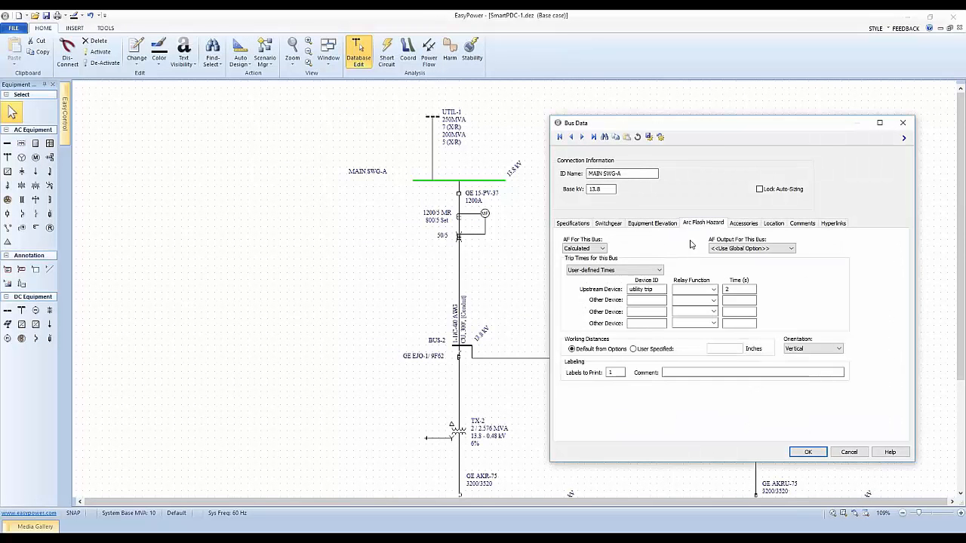
left_click(615, 269)
left_click(611, 282)
left_click(653, 270)
left_click(615, 293)
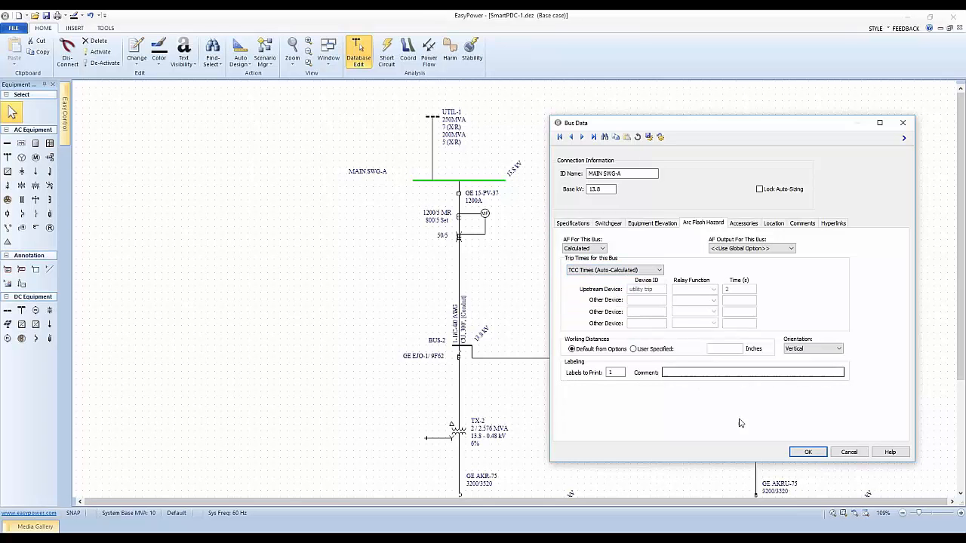
left_click(807, 452)
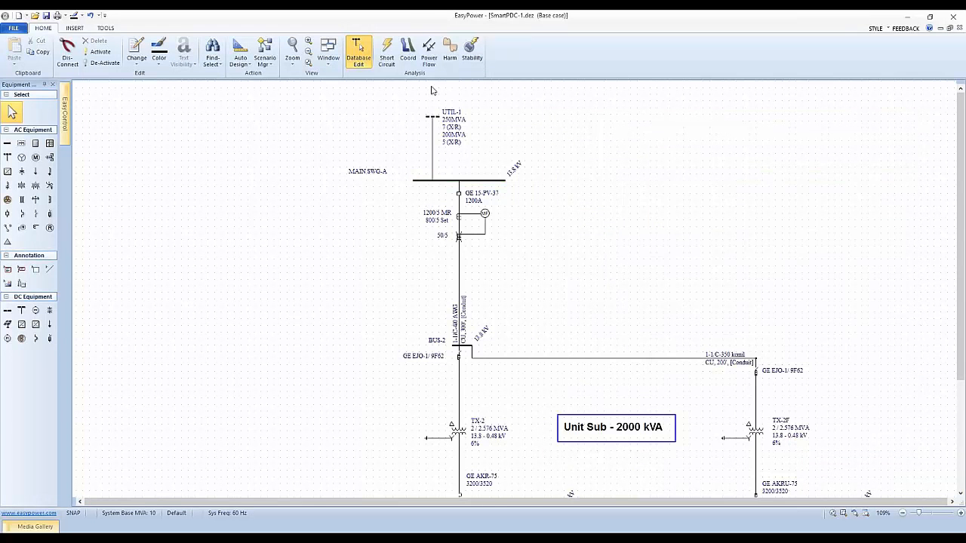
Step: Fault the buses in short-circuit analysis and arrange the one-line together with the arc flash hazard report
left_click(386, 54)
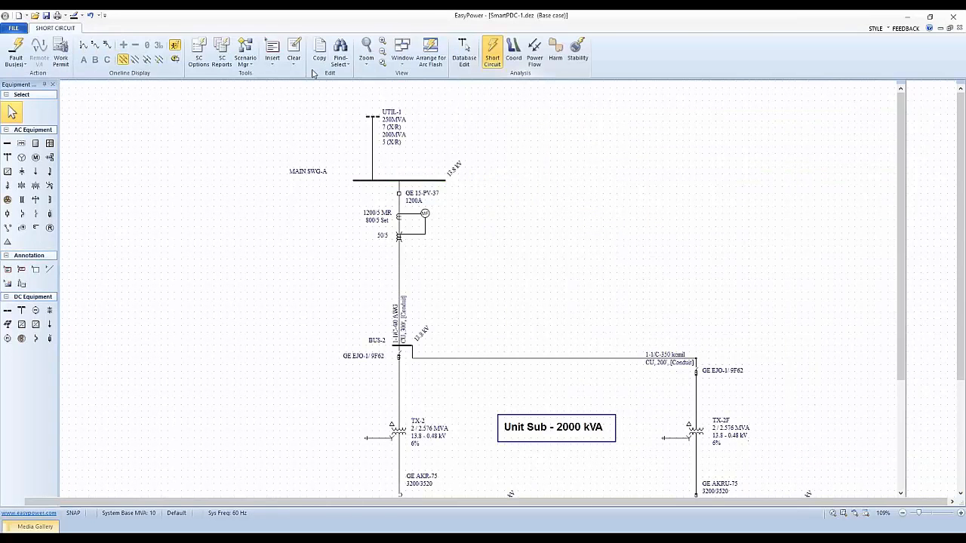
left_click(16, 53)
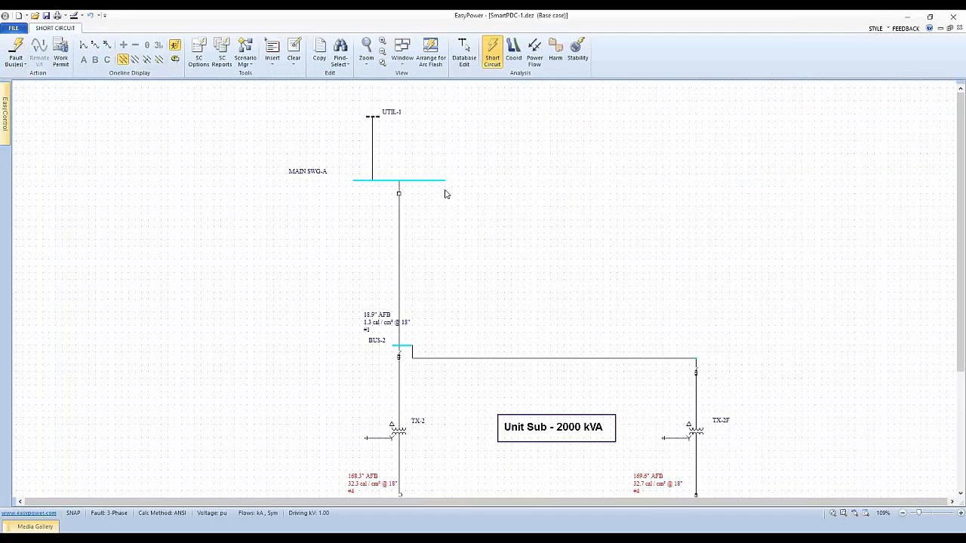
left_click(430, 51)
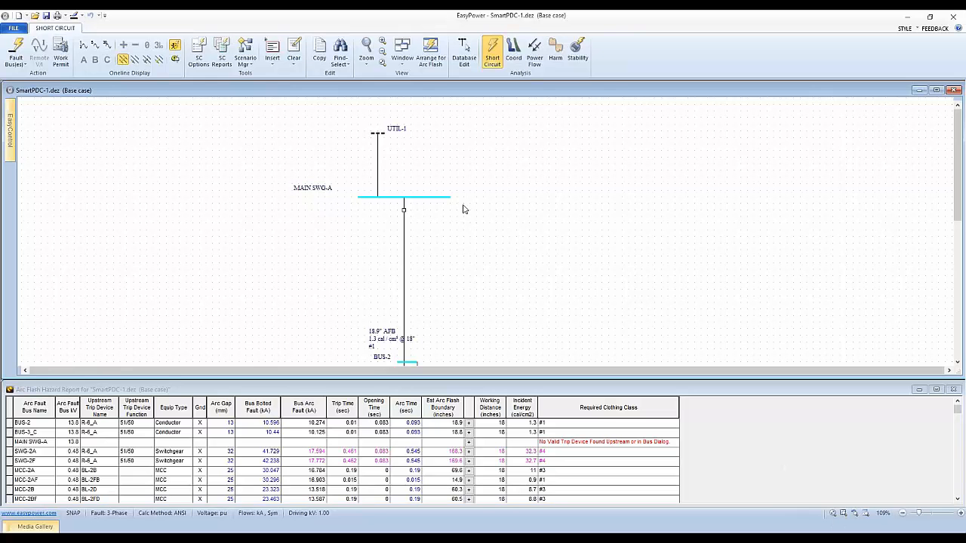
Step: Return to database editing with the temporary changes saved, and set MAIN SWG-A to Excluded from the arc flash analysis
left_click(461, 57)
left_click(442, 301)
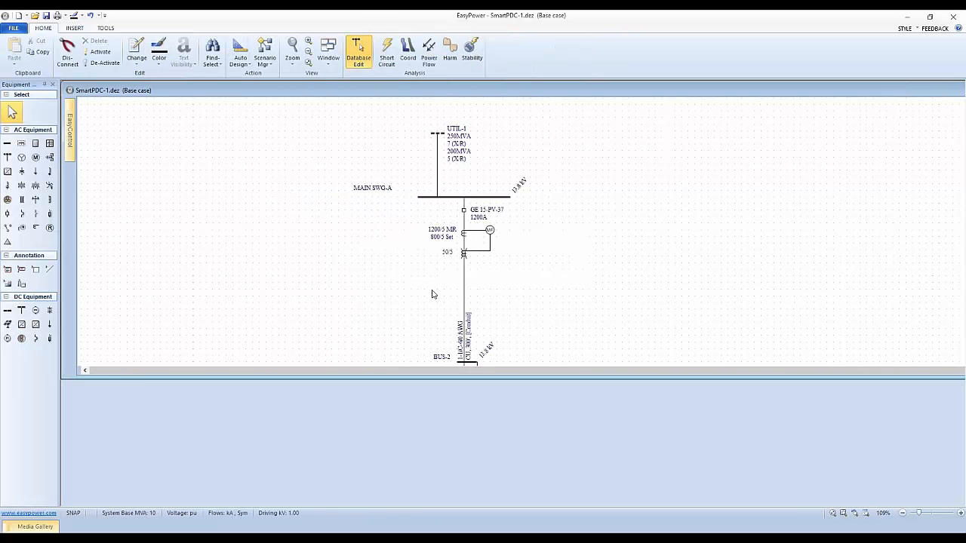
double_click(467, 202)
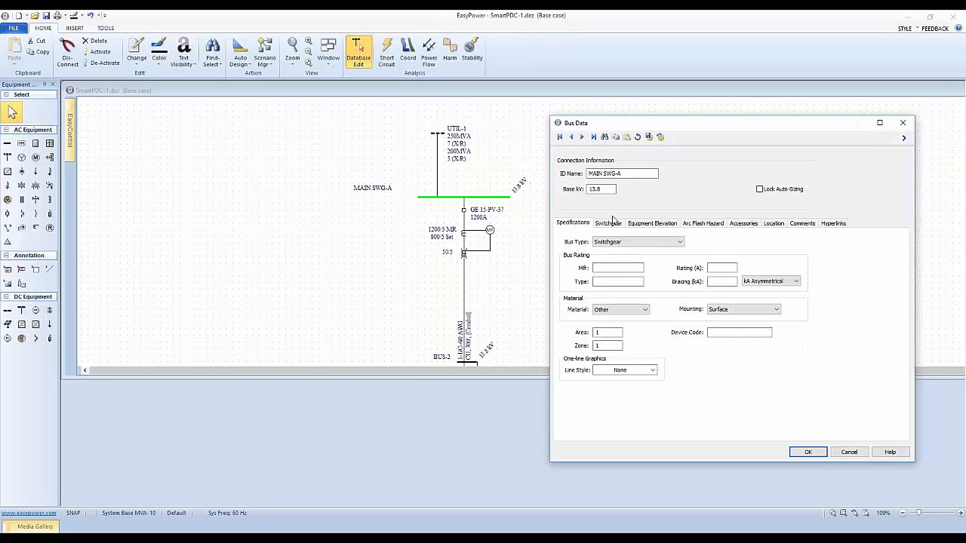
left_click(699, 224)
left_click(602, 248)
left_click(593, 264)
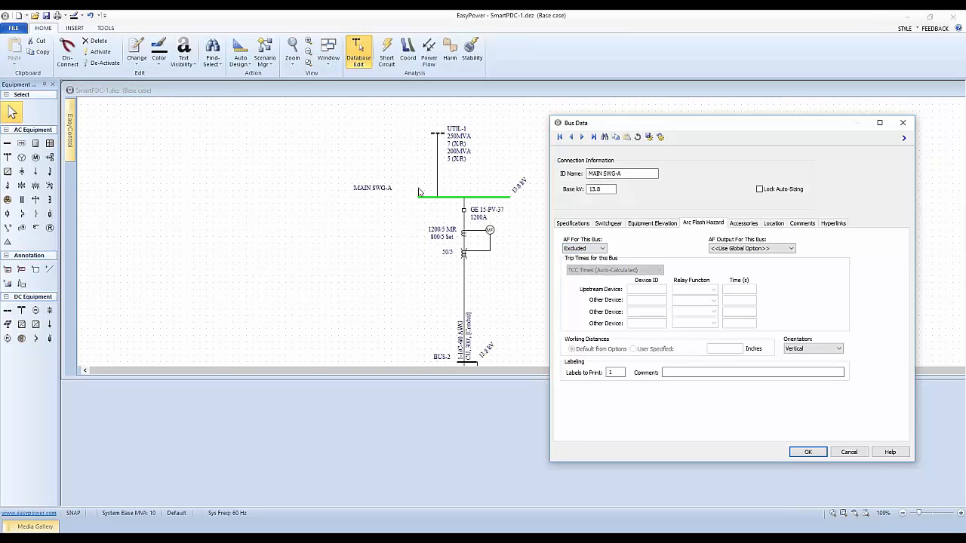
left_click(805, 452)
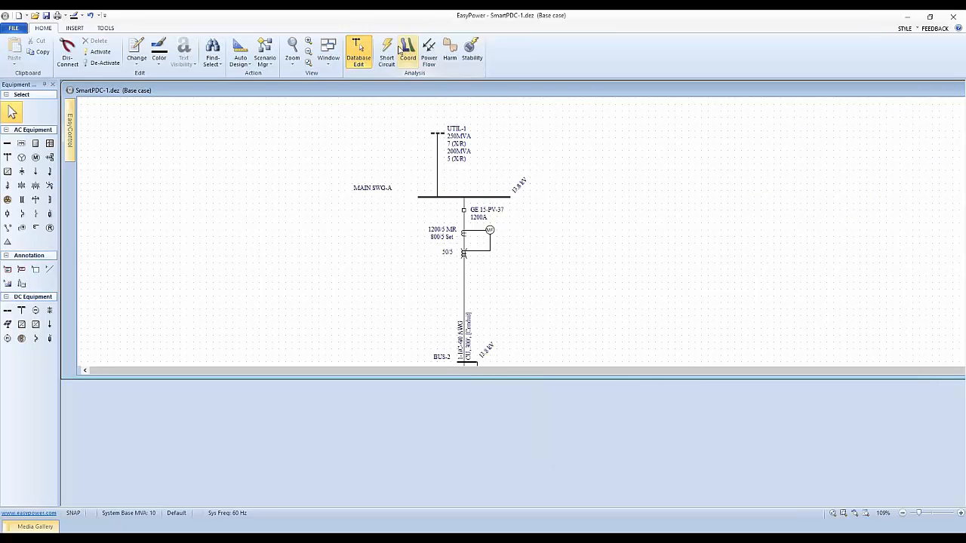
Step: Rerun the short-circuit analysis with MAIN SWG-A excluded and arrange the view to show the arc flash hazard report
left_click(387, 53)
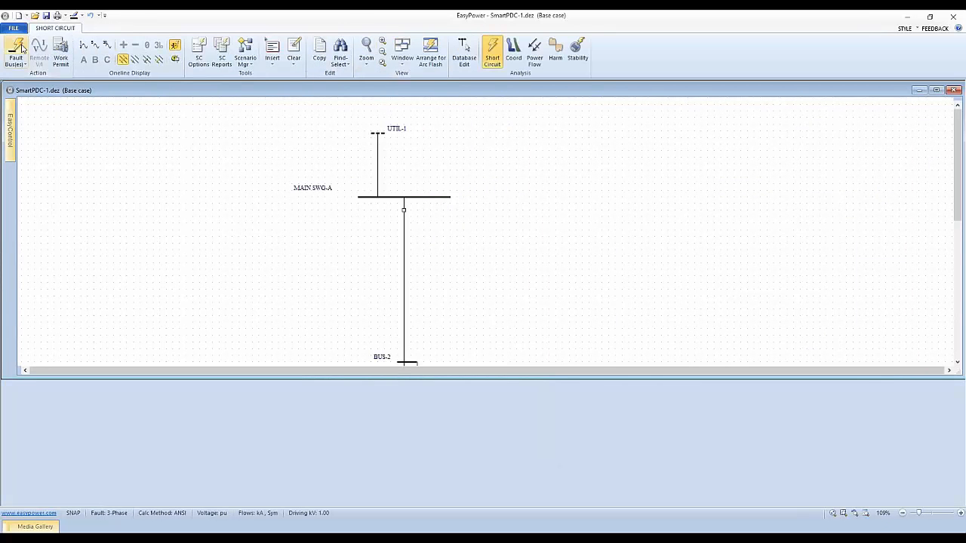
left_click(423, 53)
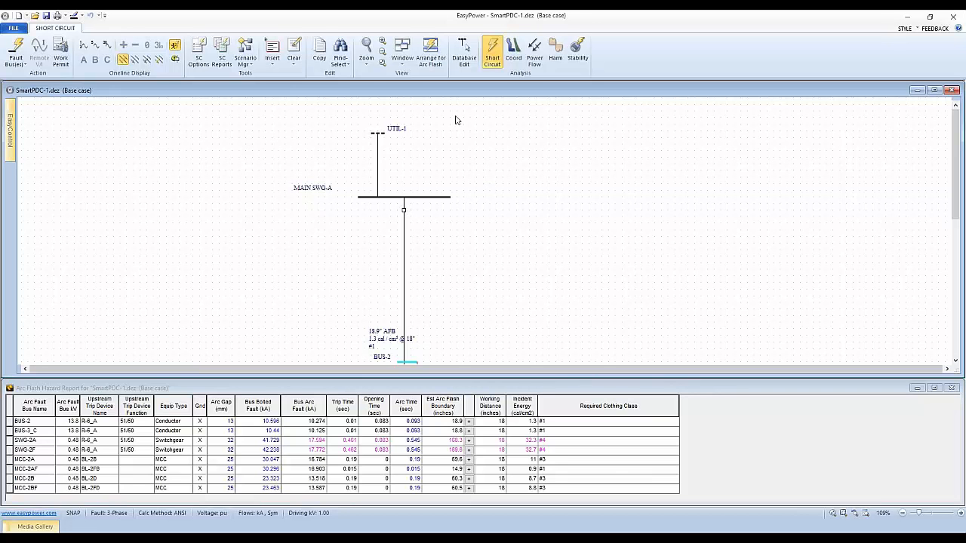
left_click(467, 52)
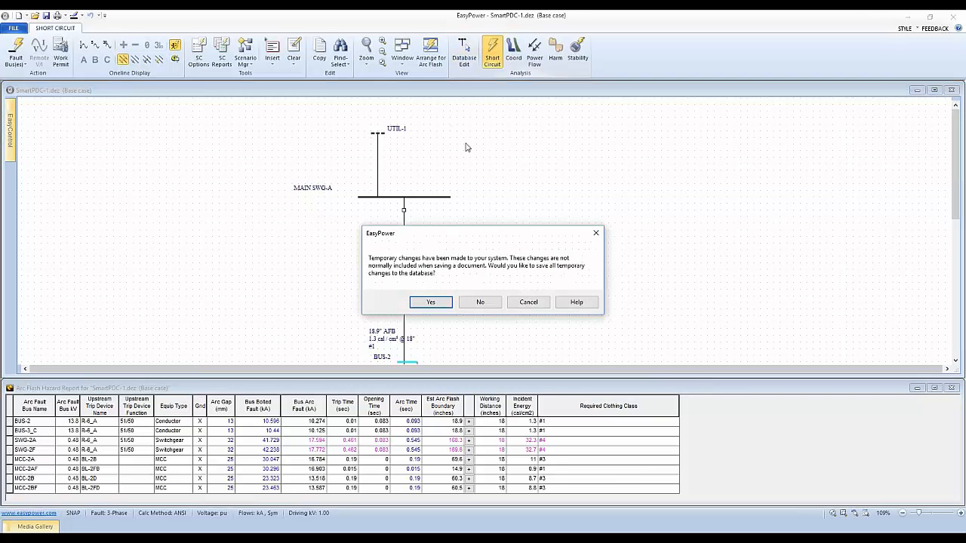
left_click(528, 301)
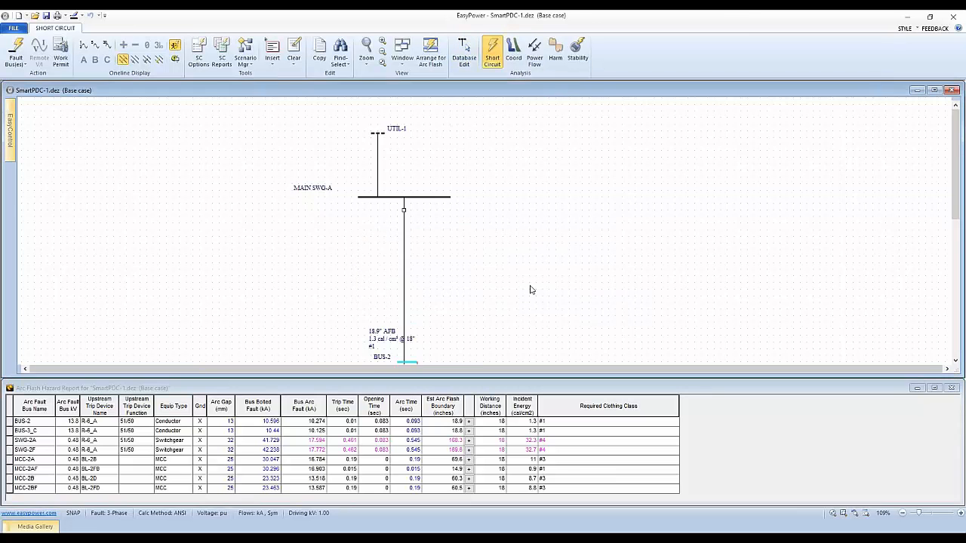
Step: Return from short-circuit analysis to database editing, saving all temporary changes to the database
left_click_drag(524, 267, 505, 155)
left_click_drag(456, 258, 465, 274)
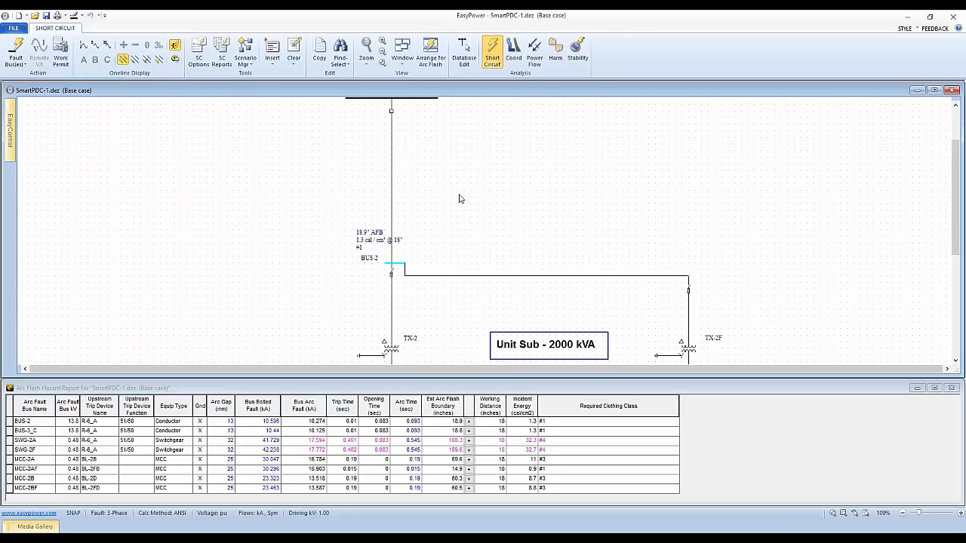
scroll(453, 241, "up", 1)
scroll(443, 222, "up", 3)
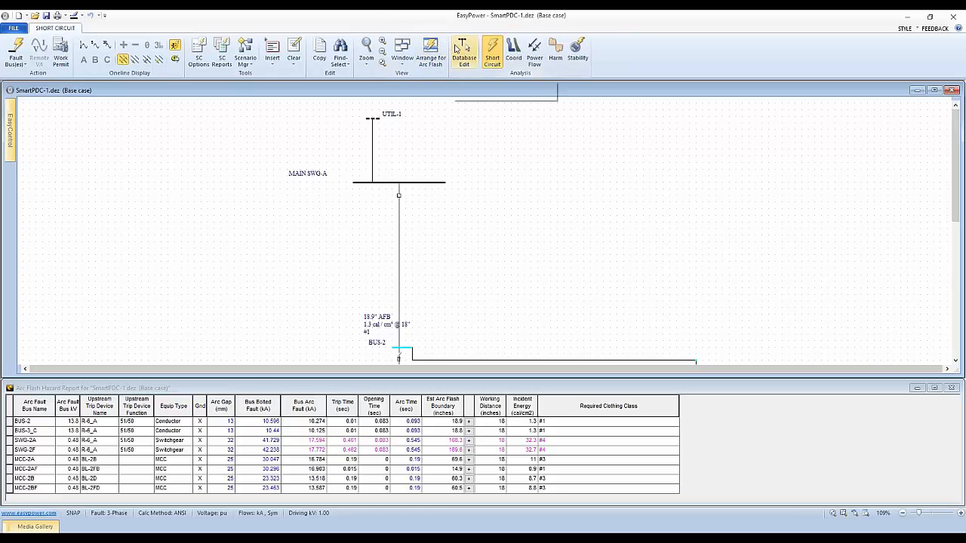
left_click(462, 59)
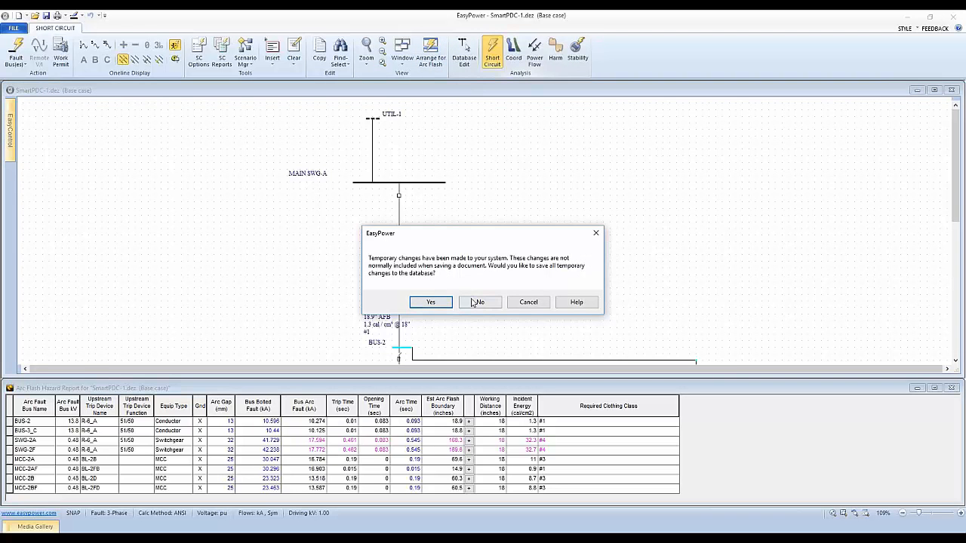
left_click(440, 303)
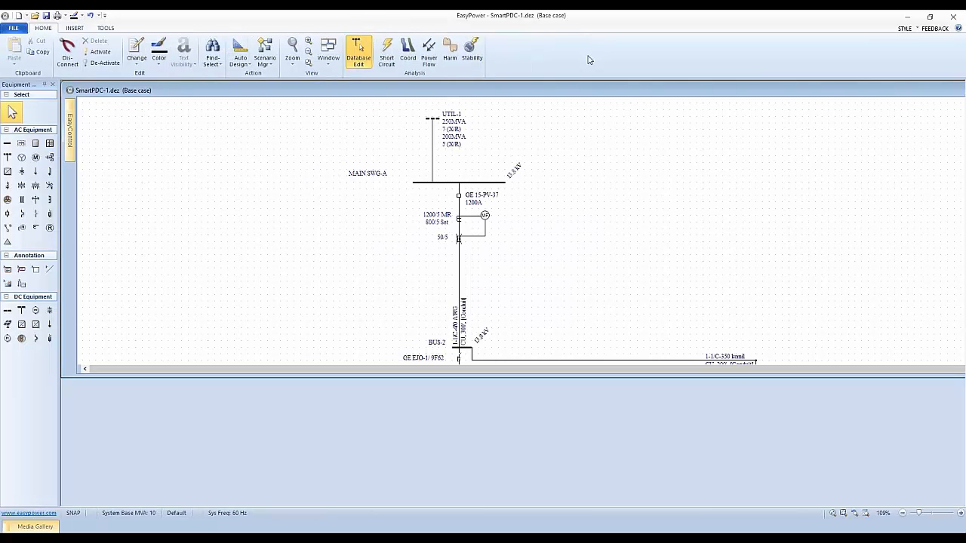
Step: Maximize the SmartPDC-1 one-line window and bring the unit substation down to the MCC buses into view
double_click(637, 91)
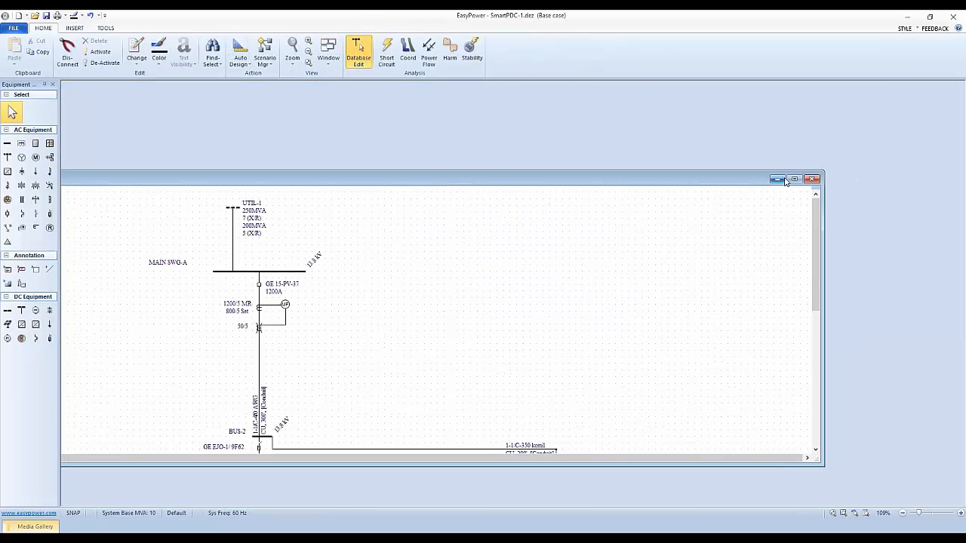
left_click(794, 179)
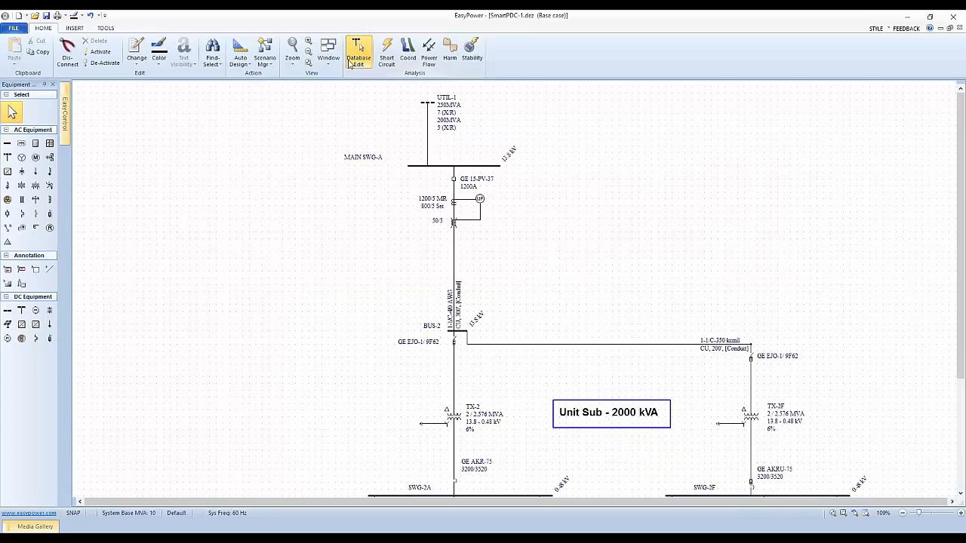
left_click(309, 64)
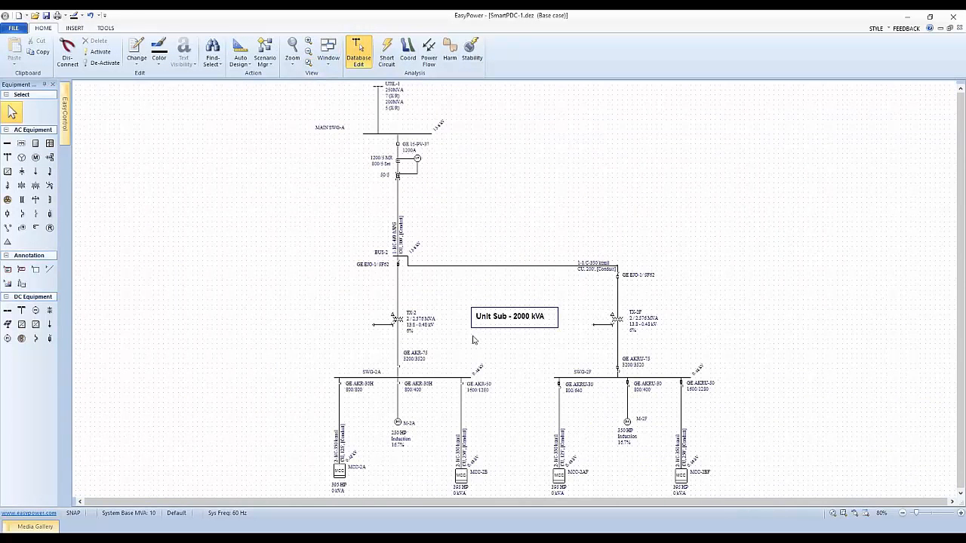
left_click_drag(535, 331, 489, 254)
left_click_drag(574, 276, 575, 280)
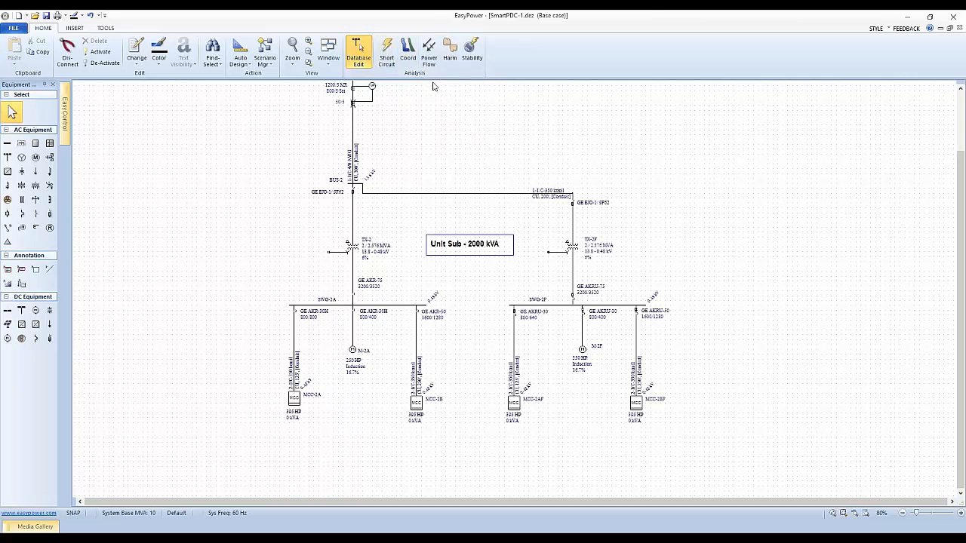
Step: Switch to short-circuit analysis and open the Short Circuit Options, keeping the one-line uncovered beside the dialog
left_click(385, 49)
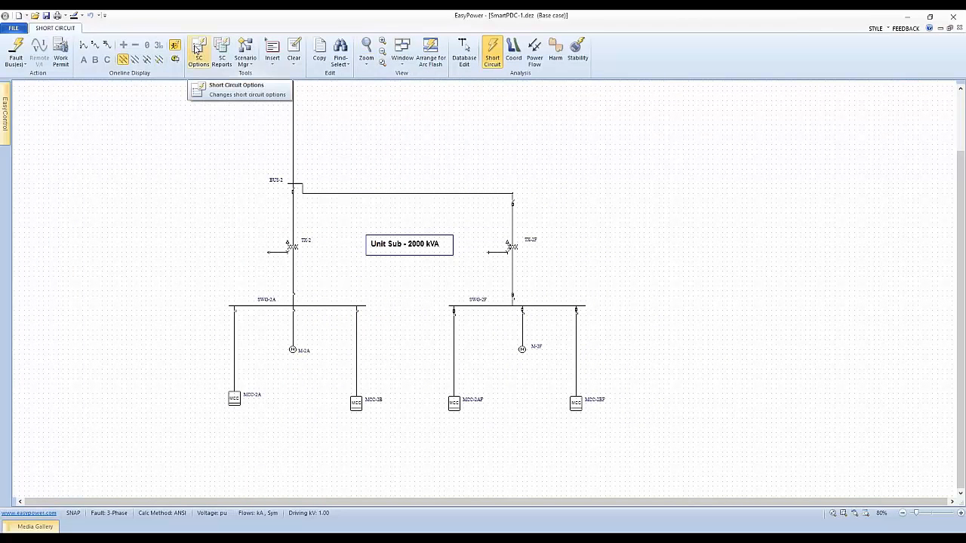
left_click(198, 50)
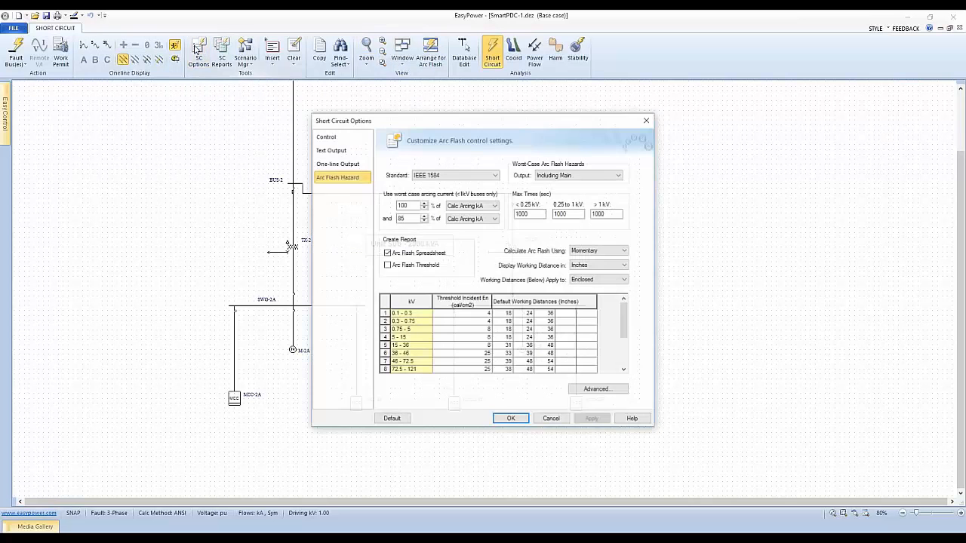
left_click_drag(390, 126, 619, 124)
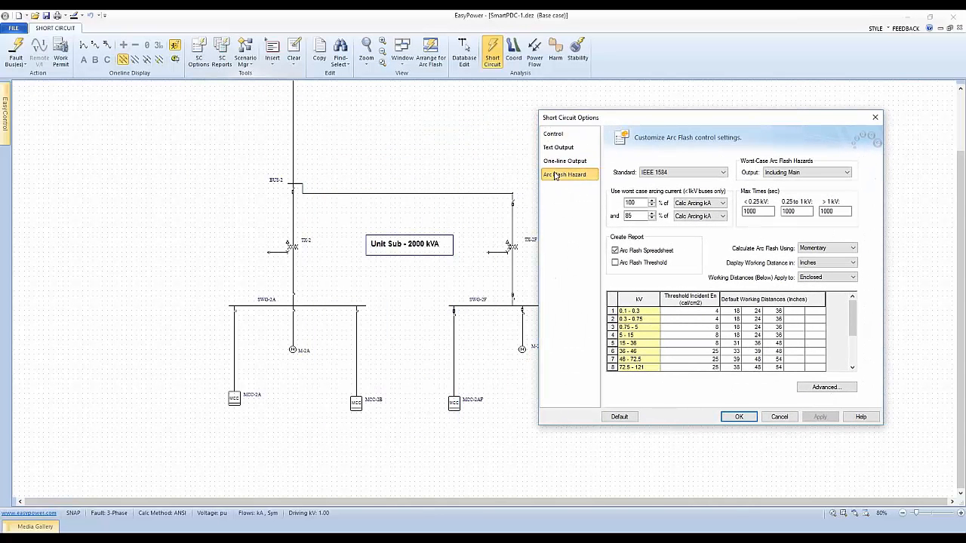
Step: Review the Control, Text Output, One-line Output and Arc Flash Hazard options, including the available arc flash standards
left_click(549, 138)
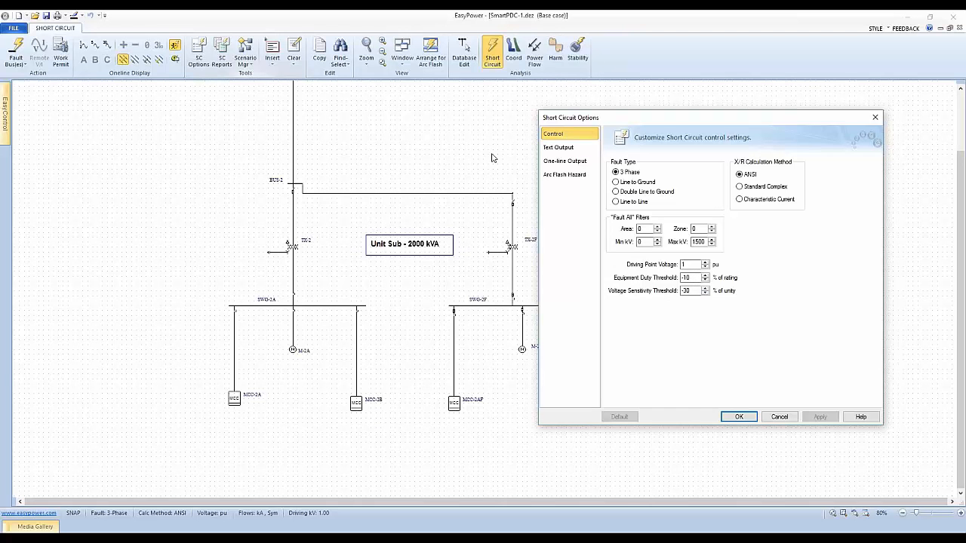
left_click(559, 150)
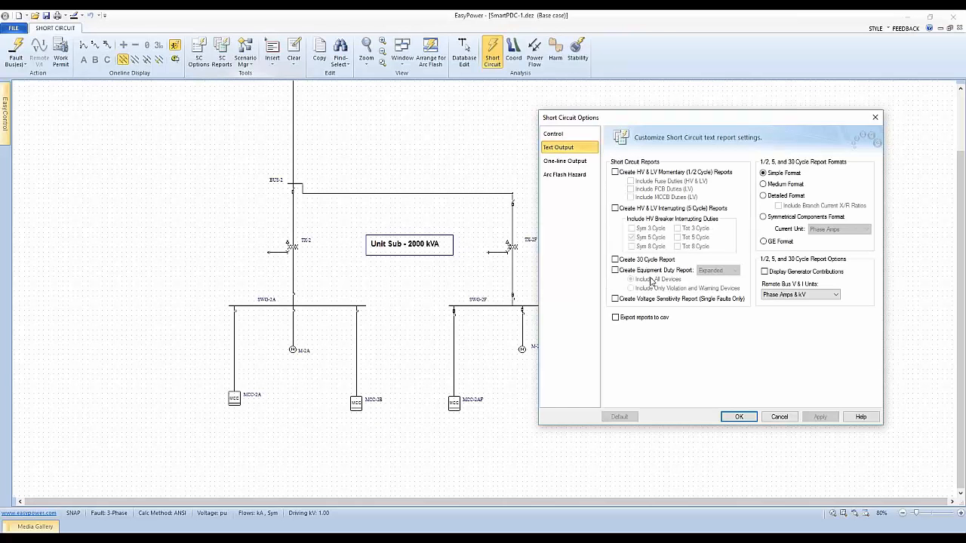
left_click(570, 165)
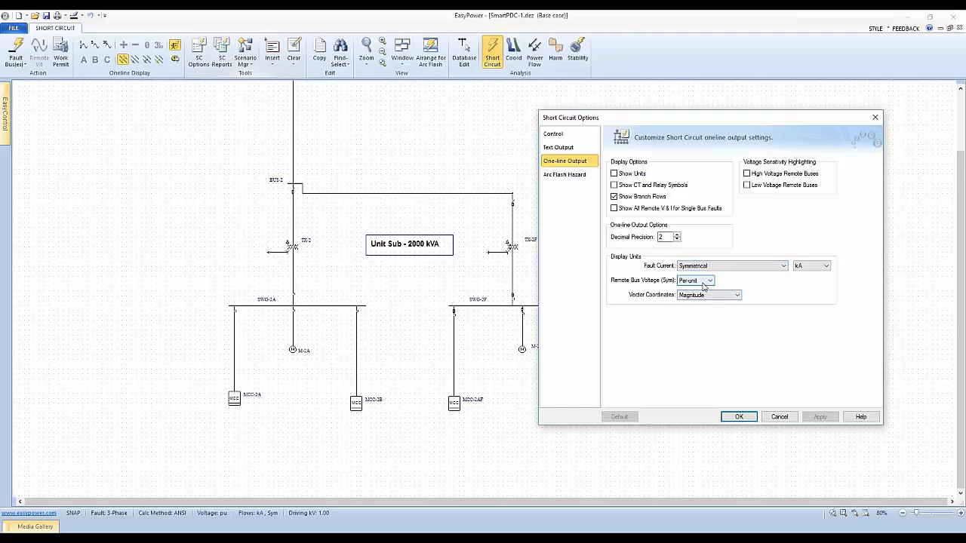
left_click(575, 175)
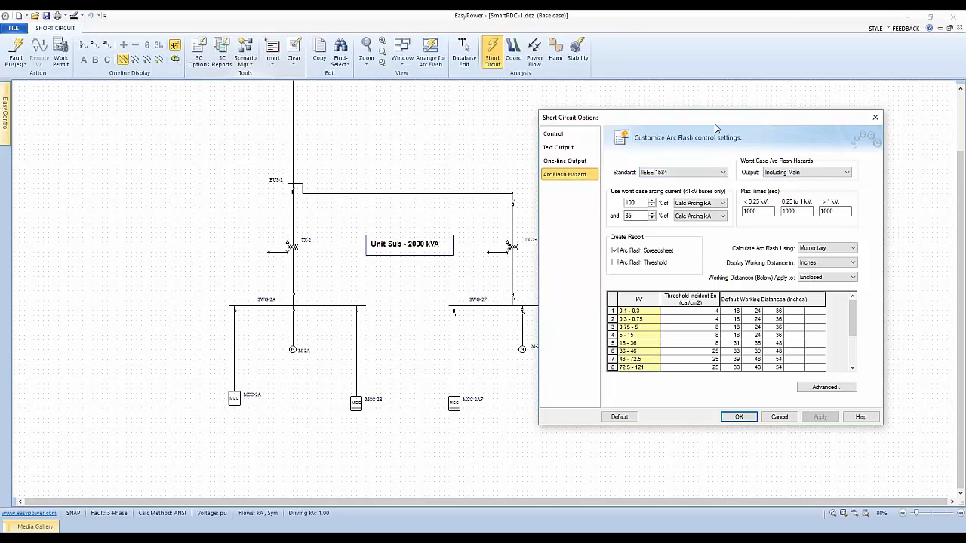
left_click_drag(712, 123, 685, 119)
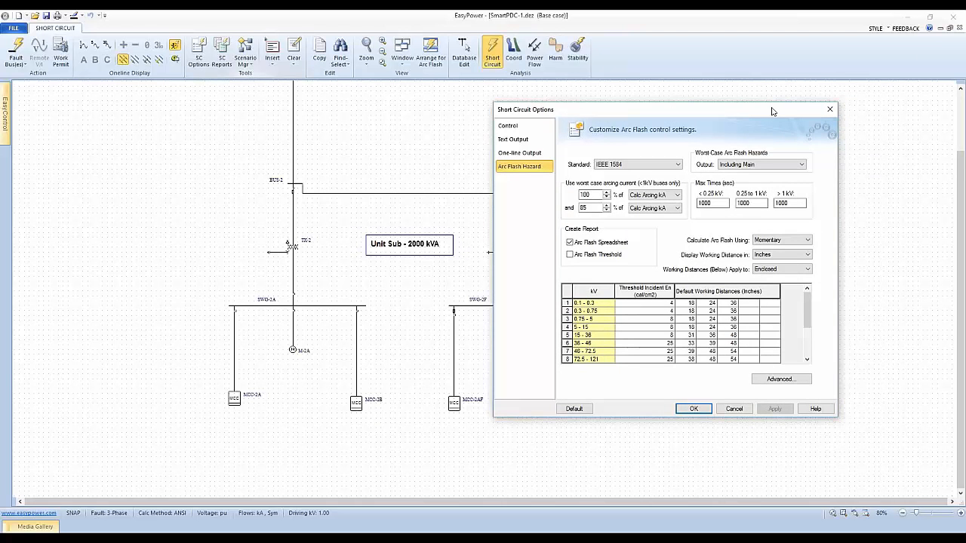
left_click_drag(766, 111, 607, 87)
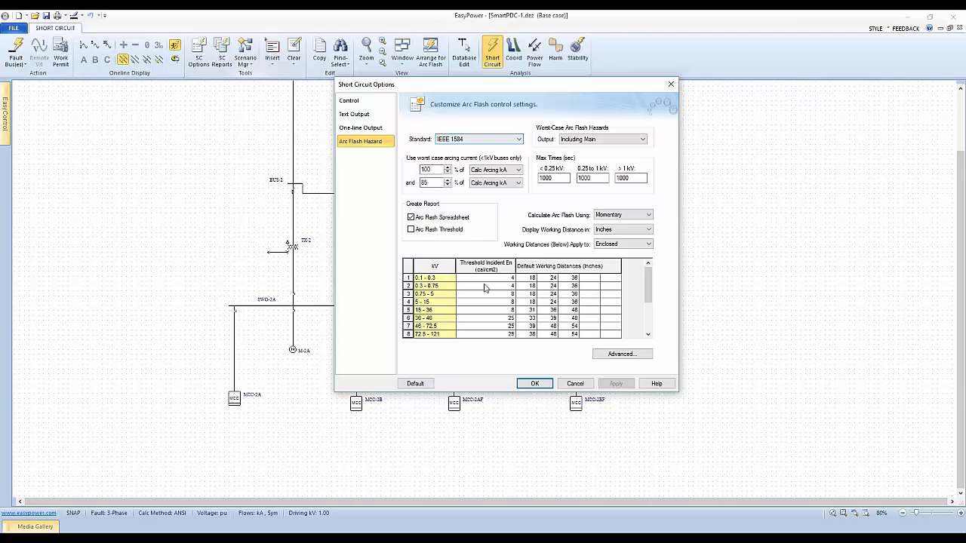
left_click(519, 142)
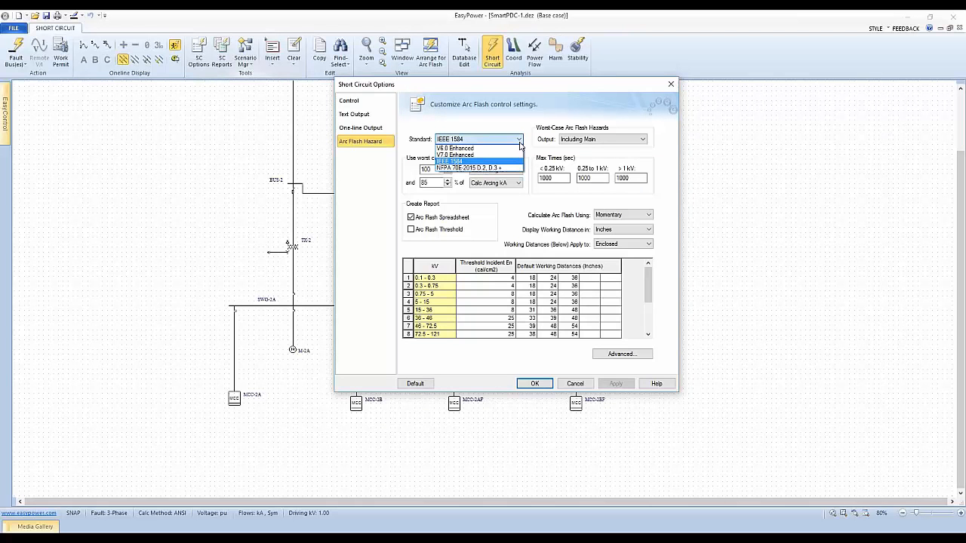
left_click(519, 143)
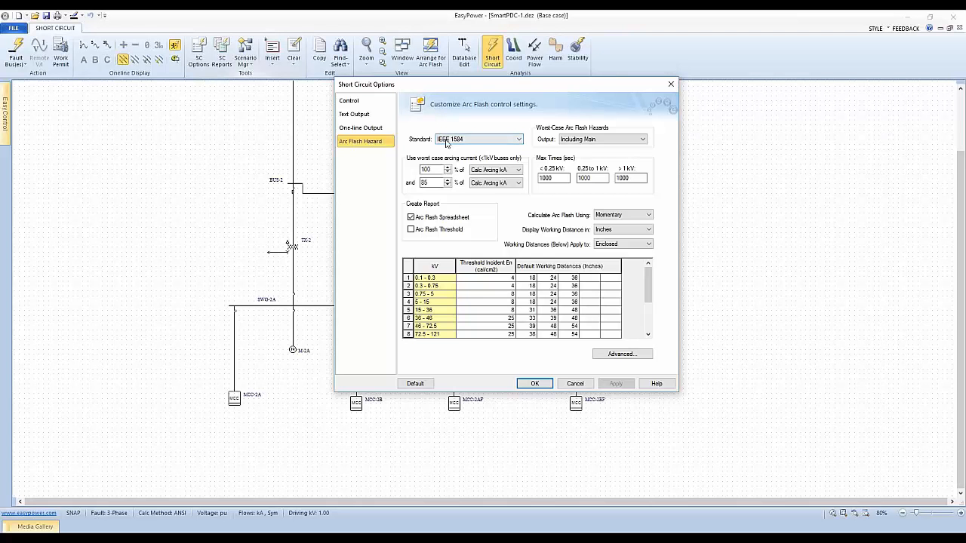
left_click(519, 140)
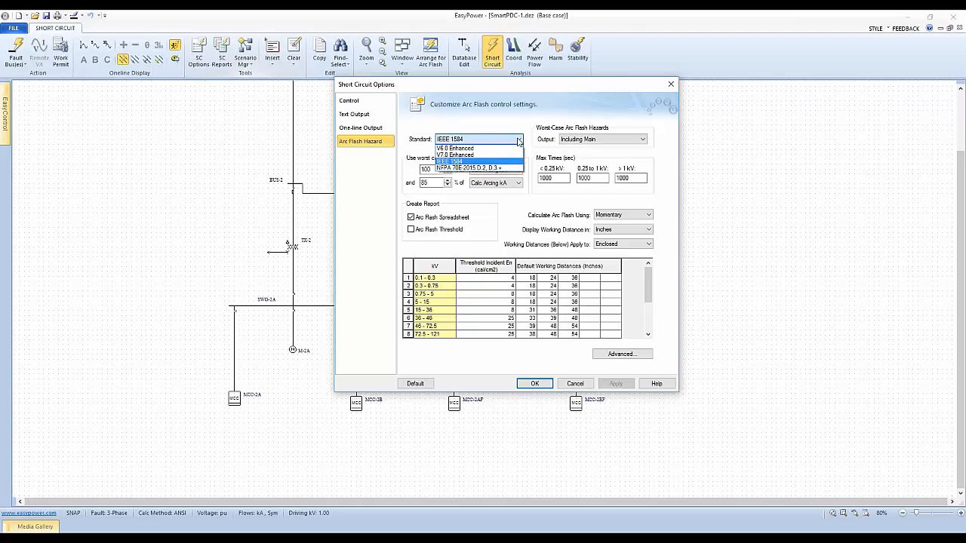
left_click(518, 140)
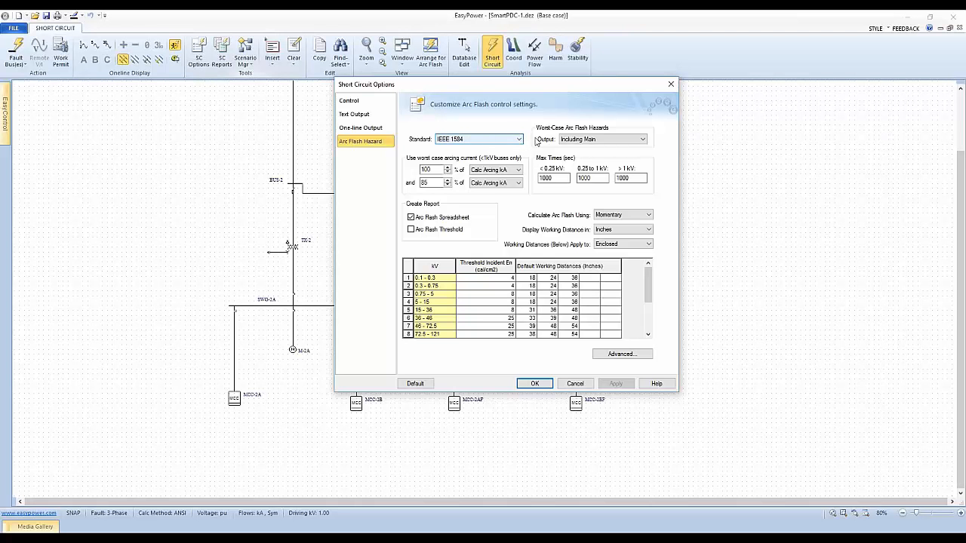
Step: Set the worst-case arc flash hazards output to Excluding Main and accept the short-circuit options
left_click(608, 139)
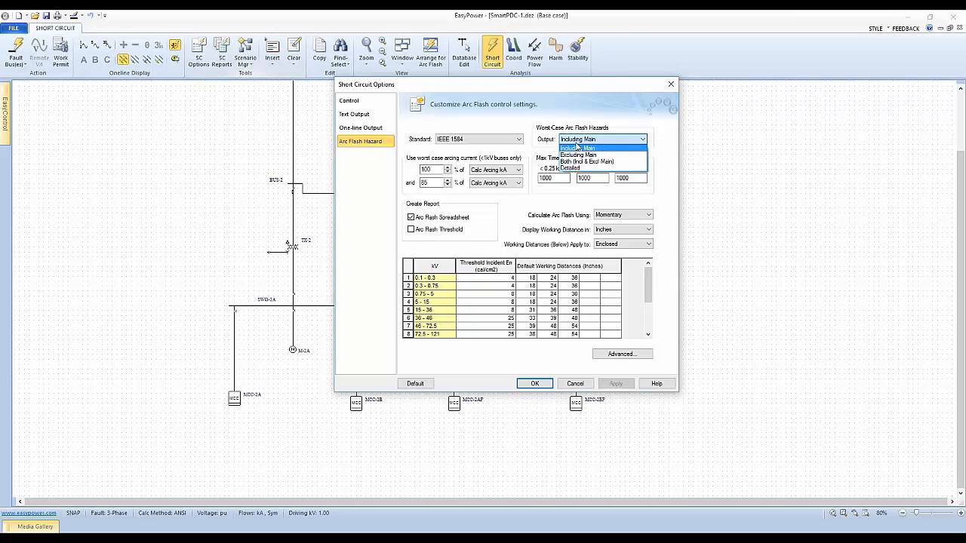
left_click(577, 143)
left_click(598, 140)
left_click(596, 155)
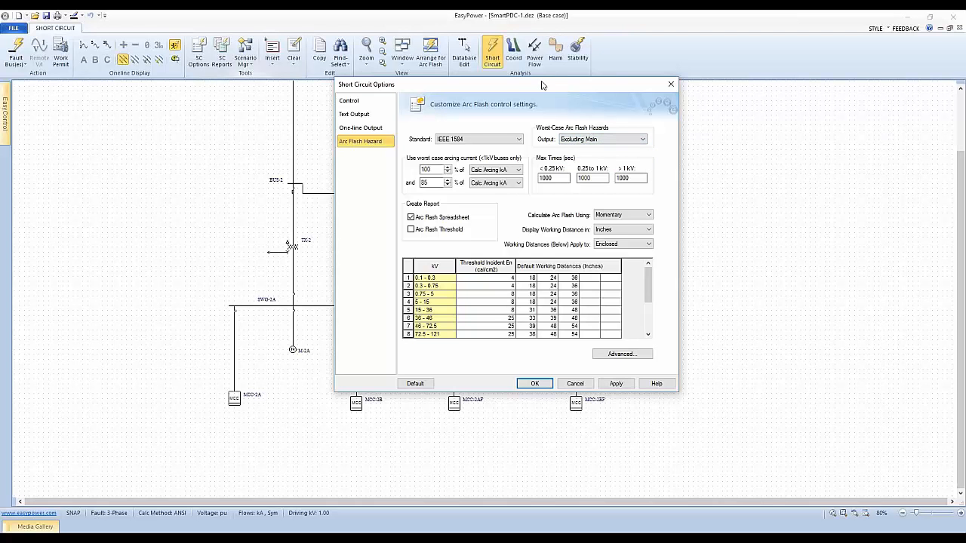
left_click_drag(541, 86, 671, 93)
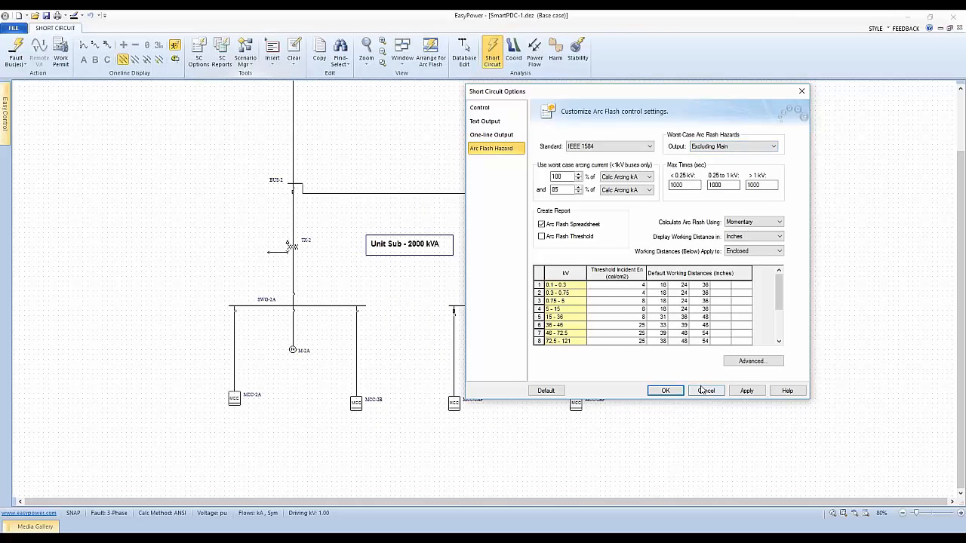
left_click(667, 391)
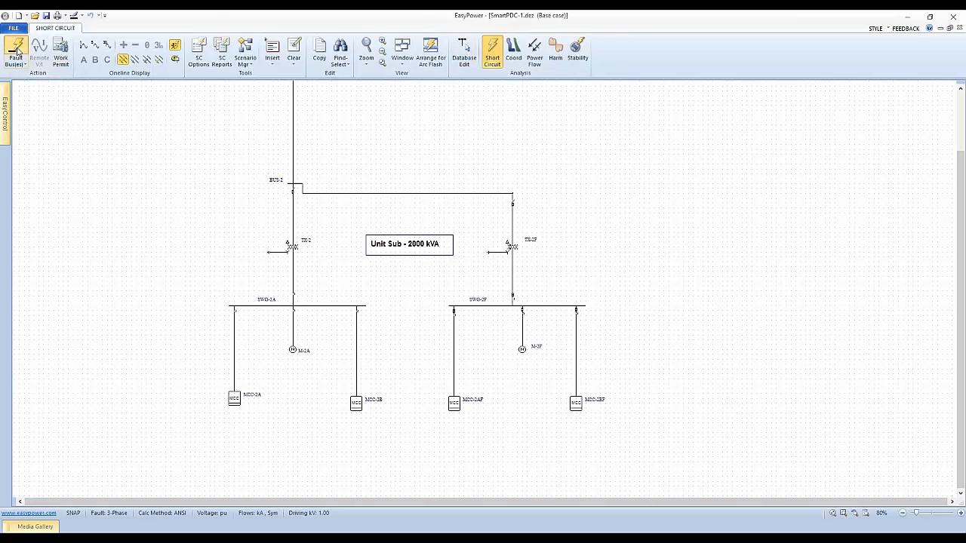
Step: Fault the buses with the main excluded and arrange the one-line together with the arc flash hazard report
left_click(83, 60)
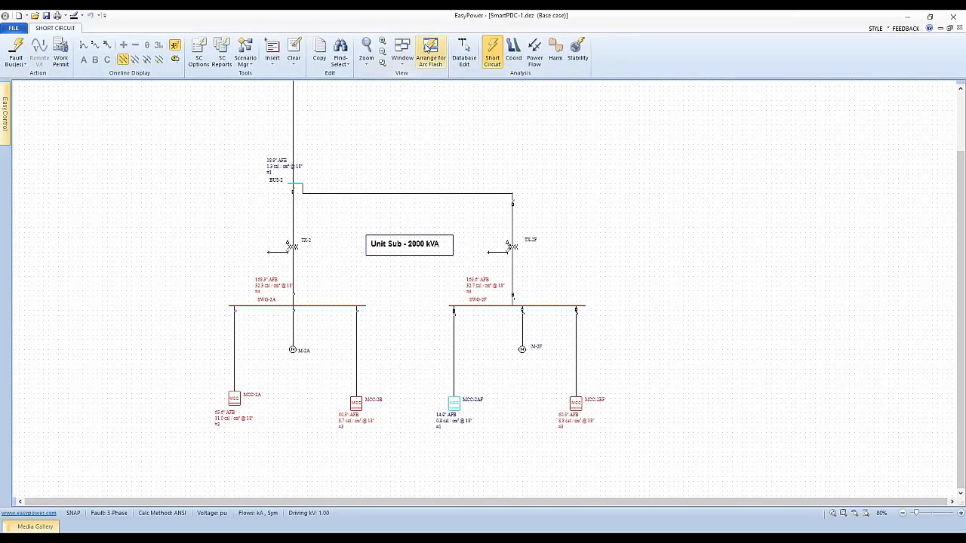
left_click(432, 51)
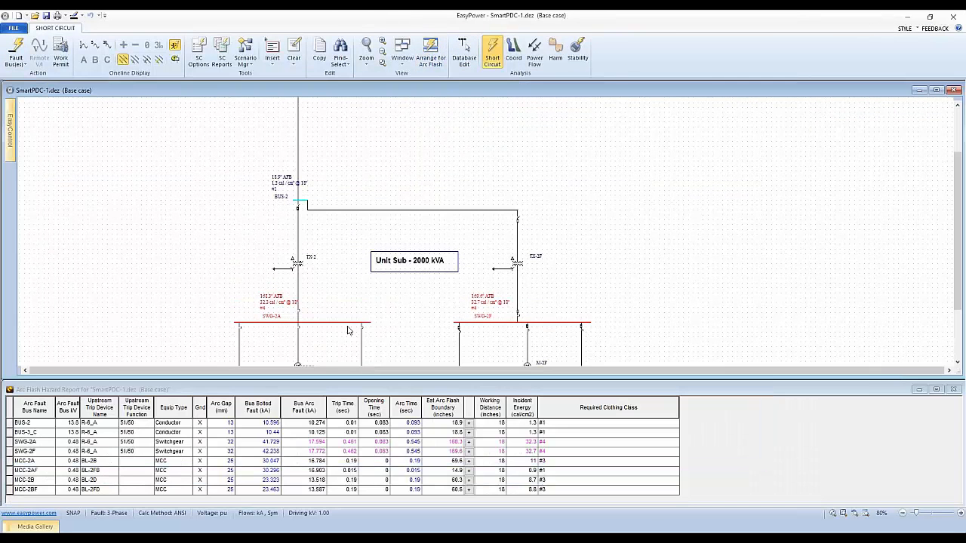
left_click_drag(353, 287, 356, 251)
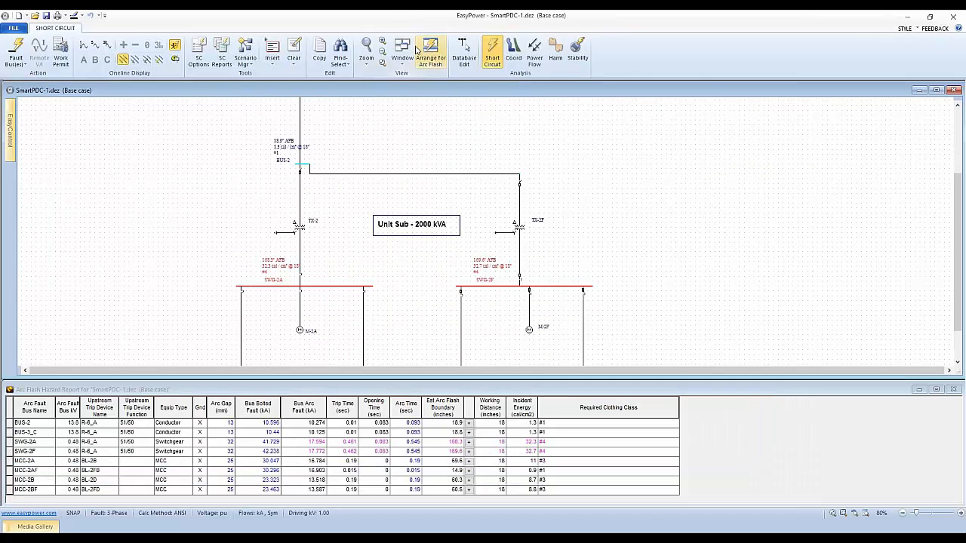
Step: Set the worst-case arc flash hazards output to Including Main, apply it and fault the buses again
left_click(201, 50)
left_click_drag(431, 125, 612, 72)
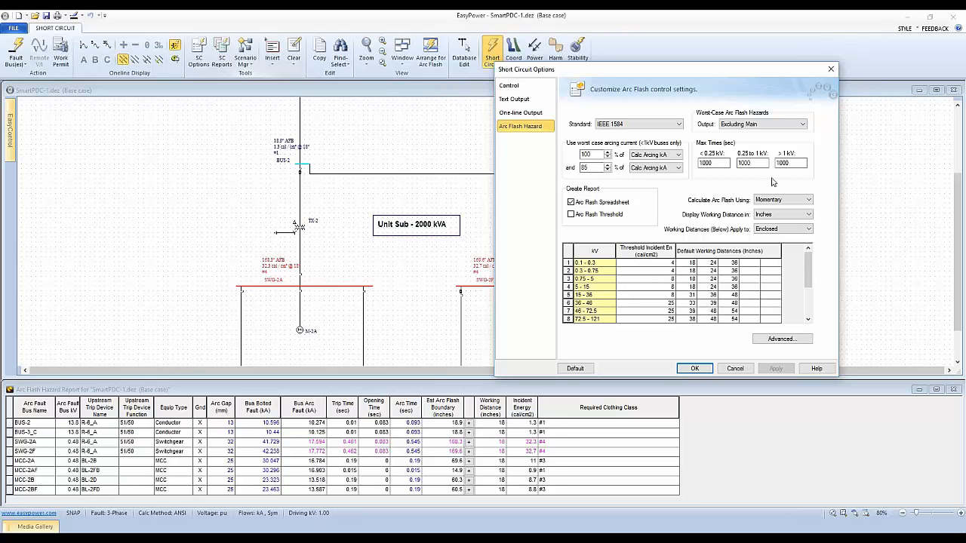
left_click(798, 127)
left_click(764, 140)
left_click(776, 369)
left_click(693, 369)
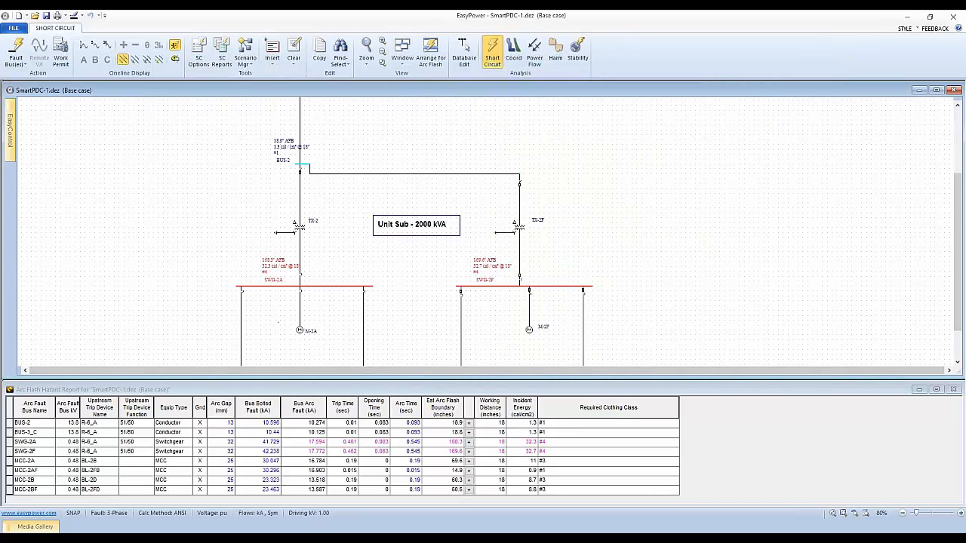
left_click(15, 63)
left_click(488, 59)
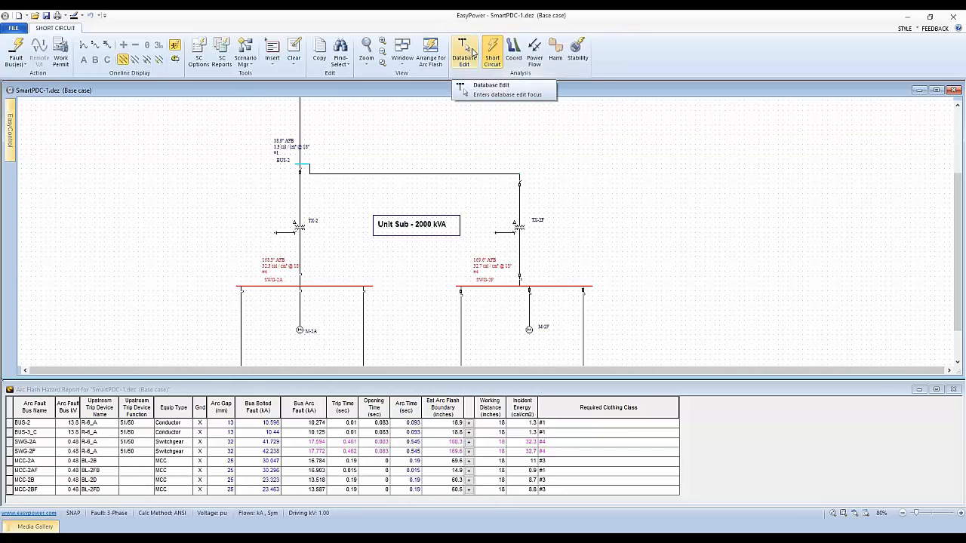
left_click(470, 84)
Step: Set the worst-case arc flash hazards output to Both (Incl & Excl Main), apply it and accept the short-circuit options
left_click(199, 50)
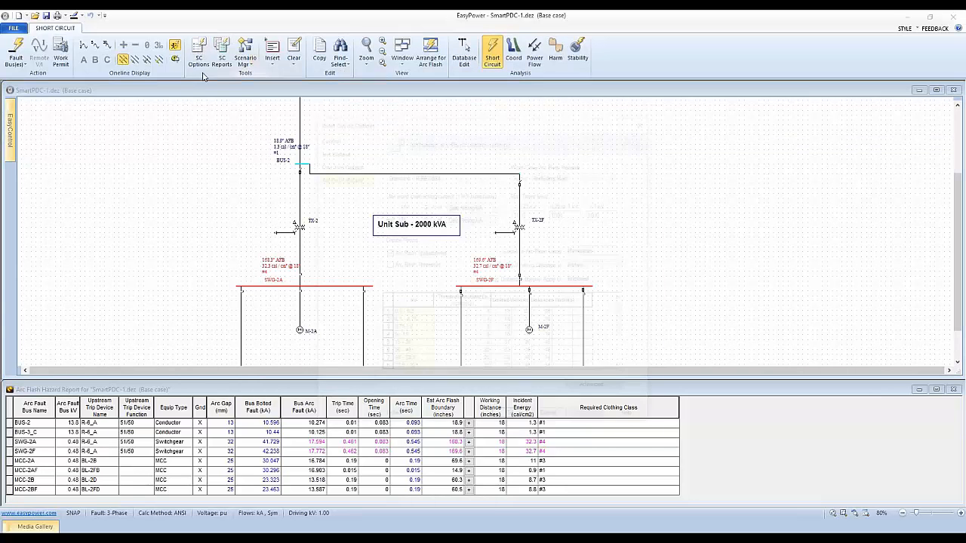
left_click_drag(445, 132, 659, 106)
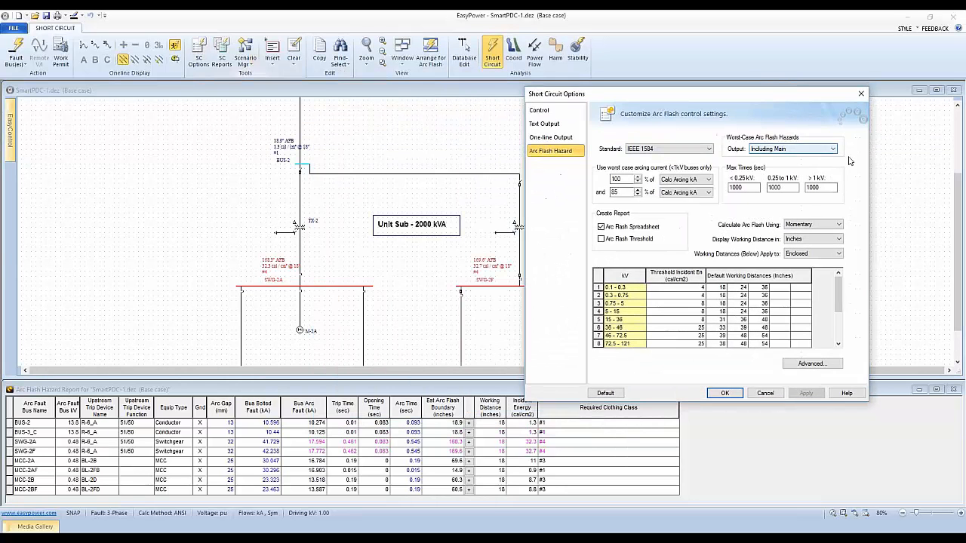
left_click(832, 149)
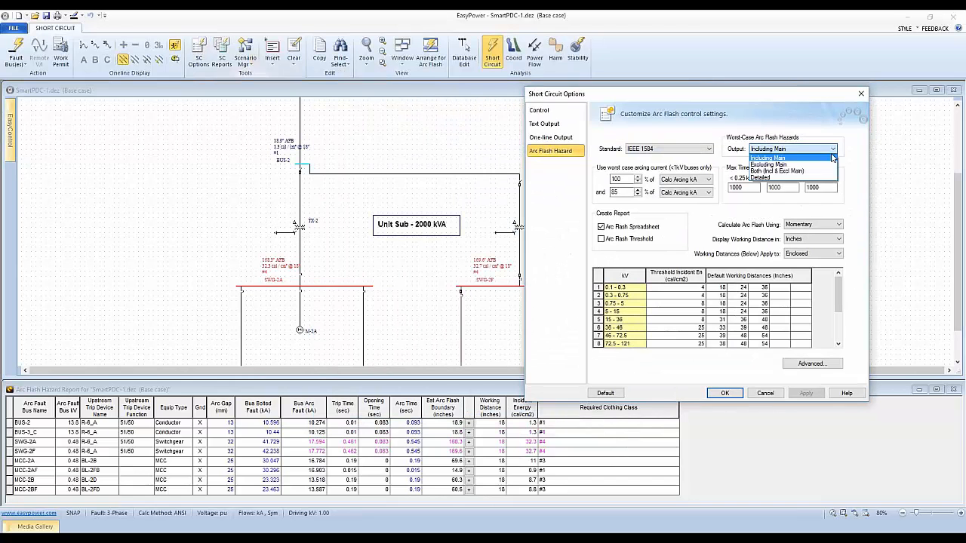
left_click(796, 170)
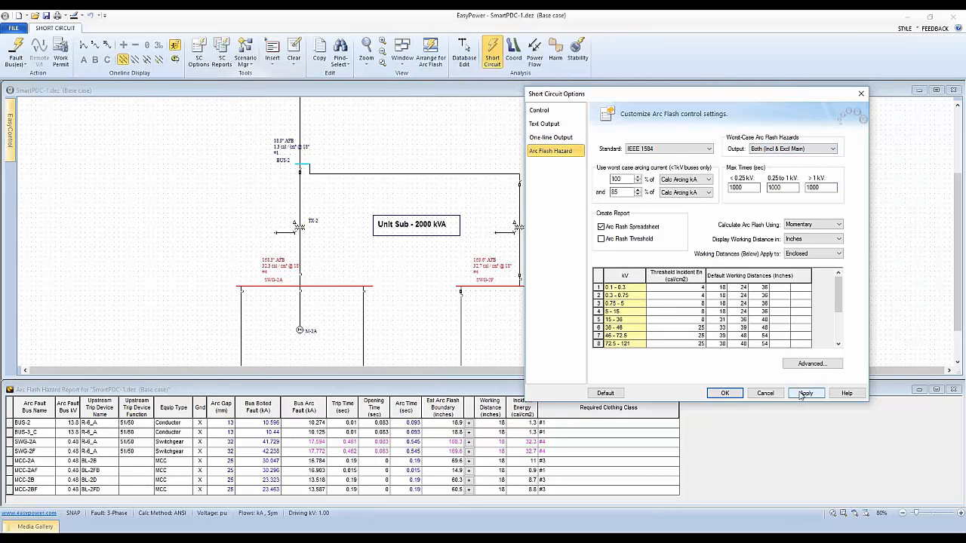
left_click(803, 393)
left_click(724, 393)
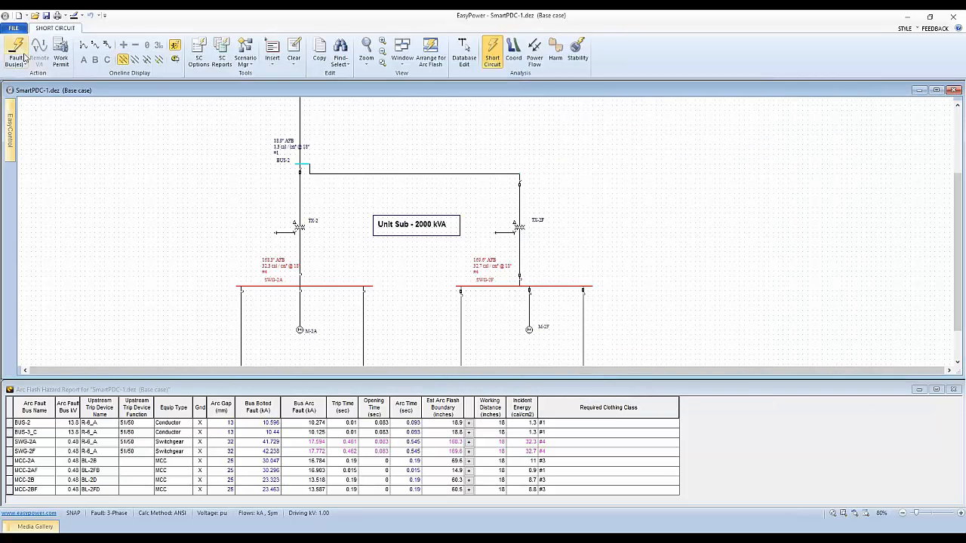
Step: Compare the arc flash results for the SWG and MCC buses on the one-line and in the arc flash hazard report
left_click_drag(268, 267, 258, 261)
left_click_drag(366, 296, 375, 231)
mouse_move(416, 255)
left_mouse_down()
mouse_move(416, 295)
mouse_move(425, 212)
mouse_move(421, 239)
left_mouse_up()
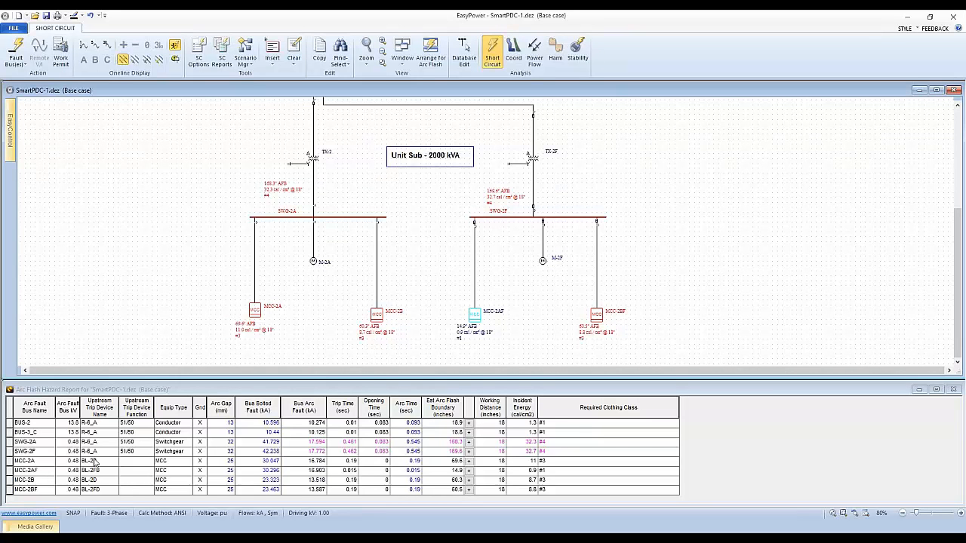
left_click(194, 389)
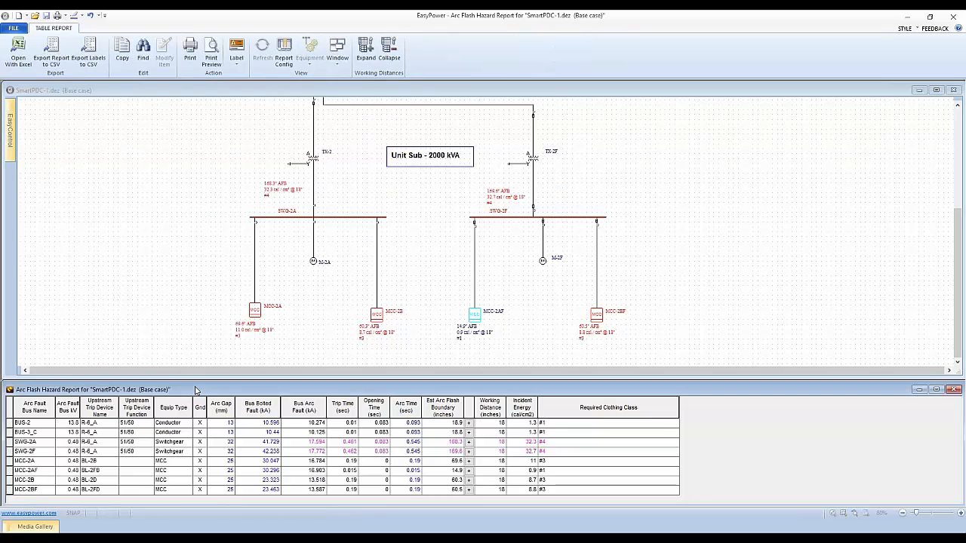
left_click(99, 136)
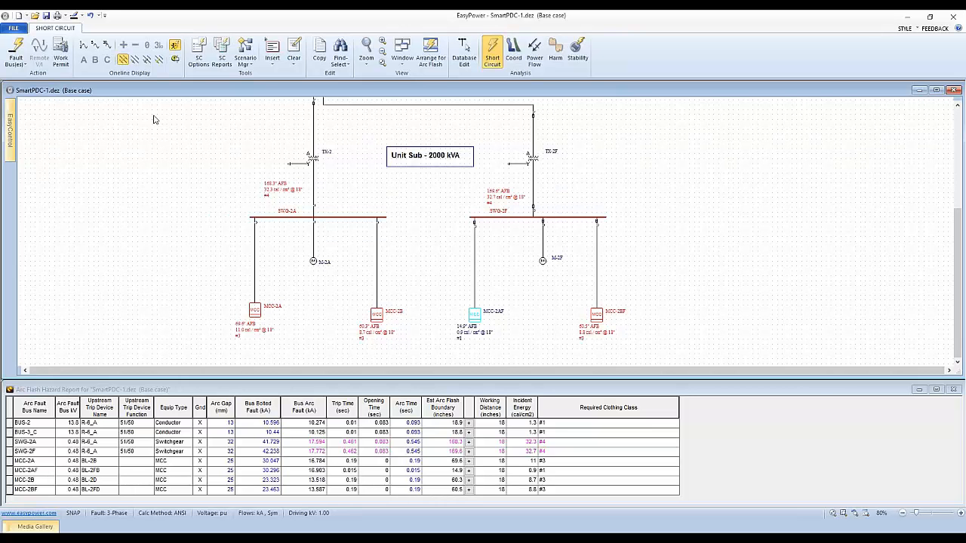
Step: Reopen the short-circuit options and set the worst-case arc flash hazards output to Excluding Main
left_click(205, 48)
left_click_drag(505, 122, 671, 105)
left_click(789, 158)
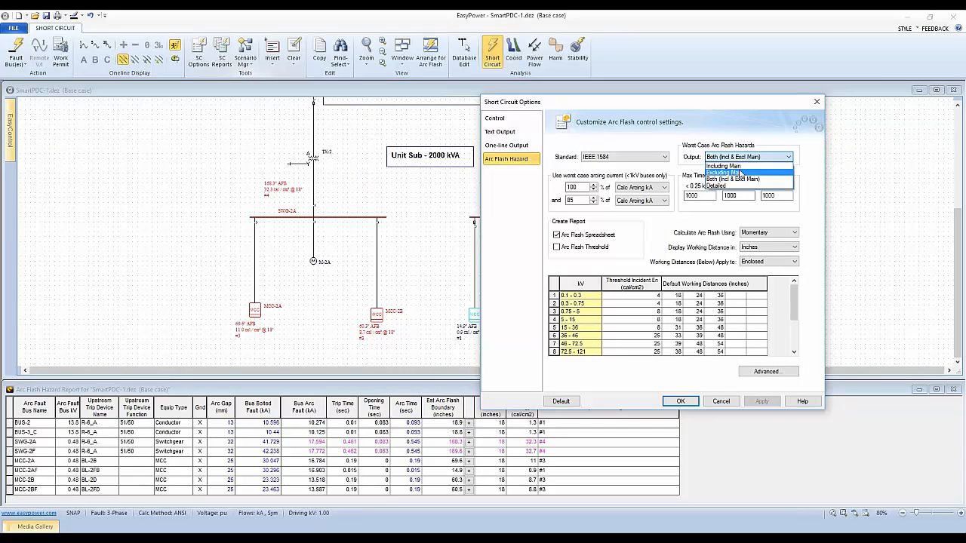
left_click(739, 173)
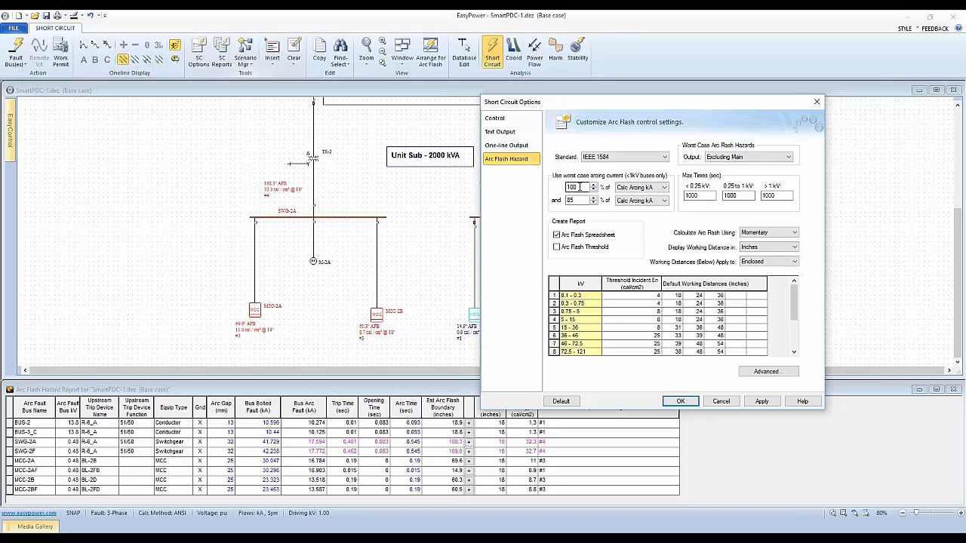
Step: Examine the two worst-case arcing current percentages used for buses below 1 kV
left_click(573, 199)
left_click(576, 187)
left_click(576, 200)
left_click(578, 200)
double_click(582, 187)
left_click(573, 200)
left_click(579, 186)
left_click(581, 200)
Step: Set the maximum time for buses below 0.25 kV to 1 second and apply it
double_click(705, 196)
left_click(688, 196)
left_click_drag(703, 195, 685, 198)
left_click(703, 195)
double_click(703, 195)
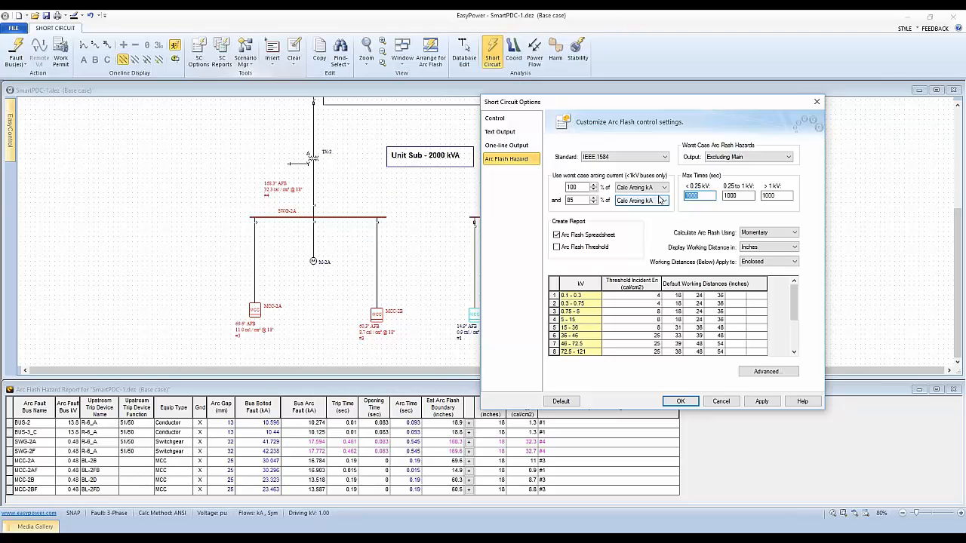
key("BackSpace")
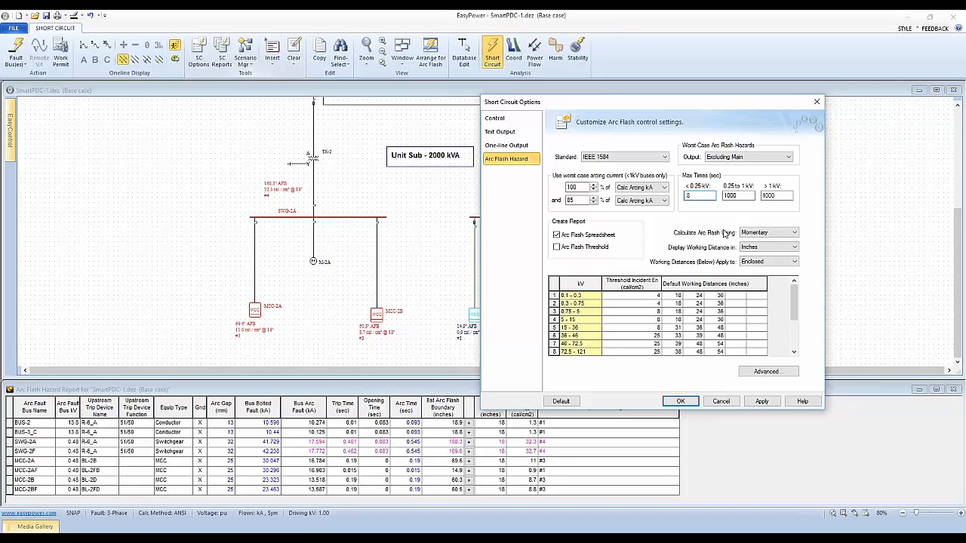
double_click(687, 195)
type("1")
left_click(761, 401)
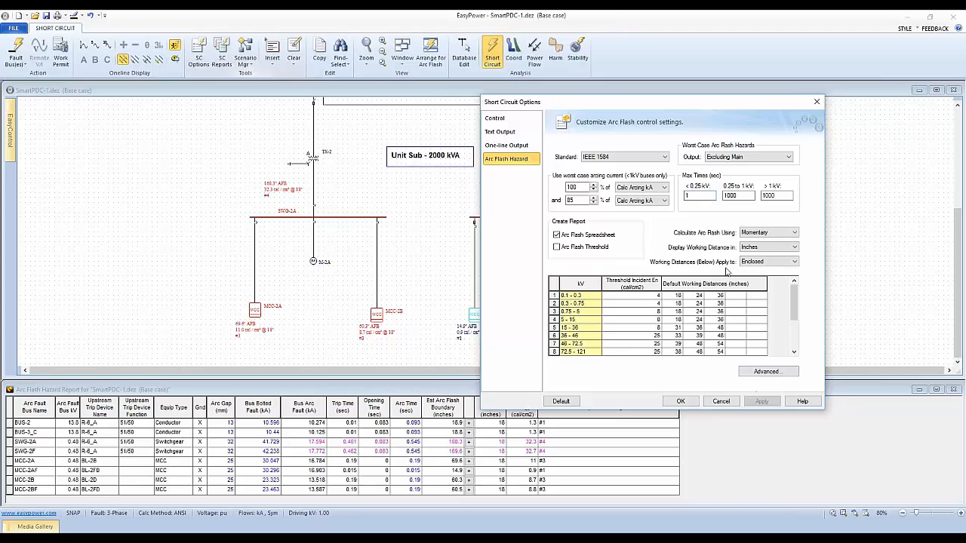
Step: Set the maximum time for buses below 0.25 kV to .6 seconds and apply it
double_click(688, 195)
key("BackSpace")
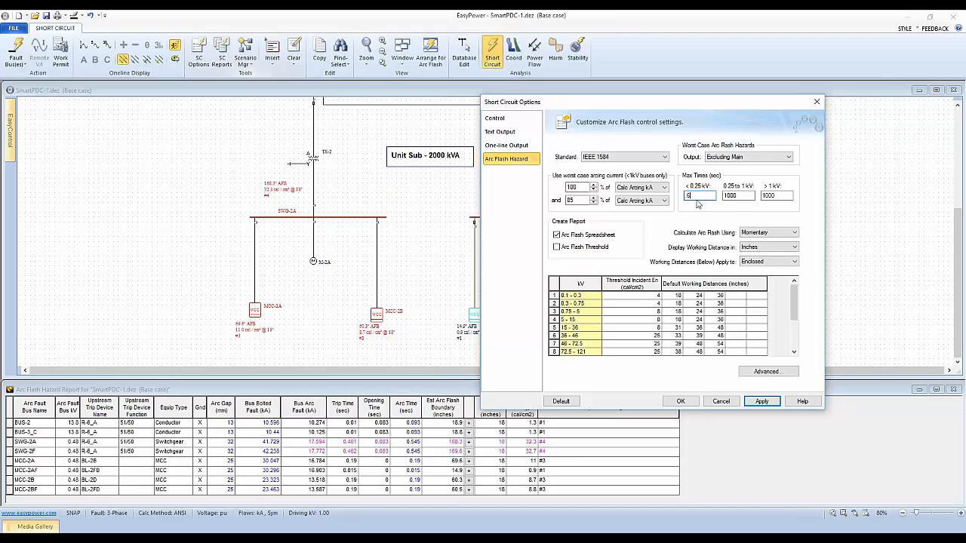
left_click(760, 402)
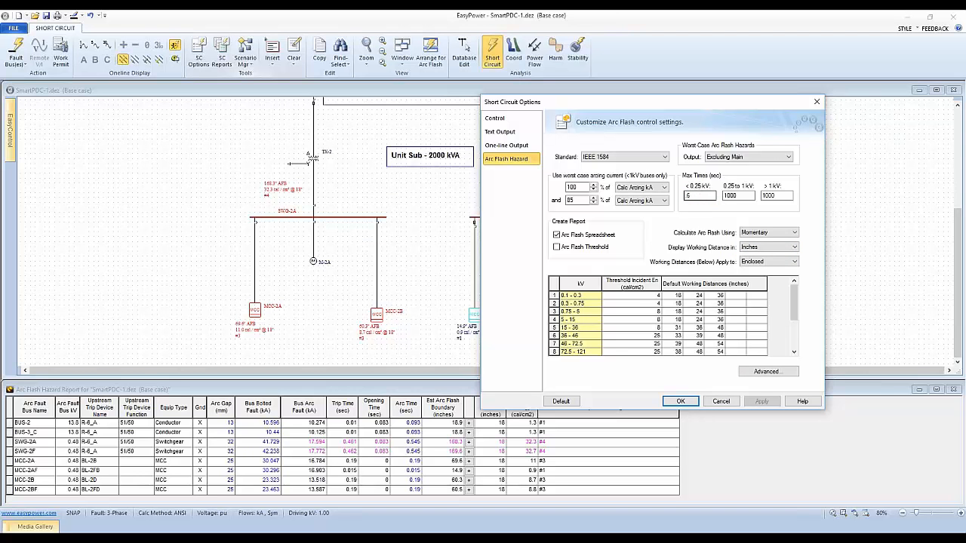
left_click(739, 194)
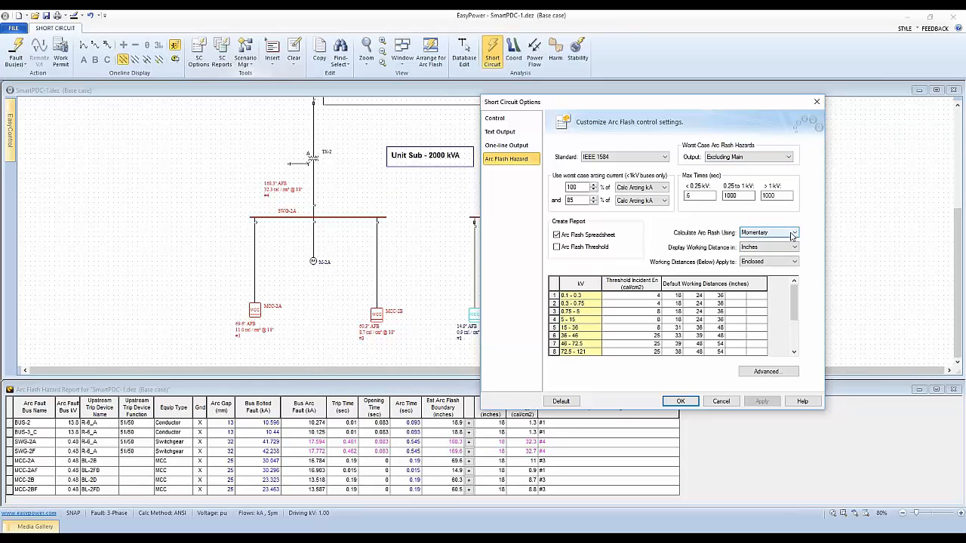
Step: Try the Interrupting and 30 Cycle options for the arc flash calculation, and view the working distance units
left_click(793, 235)
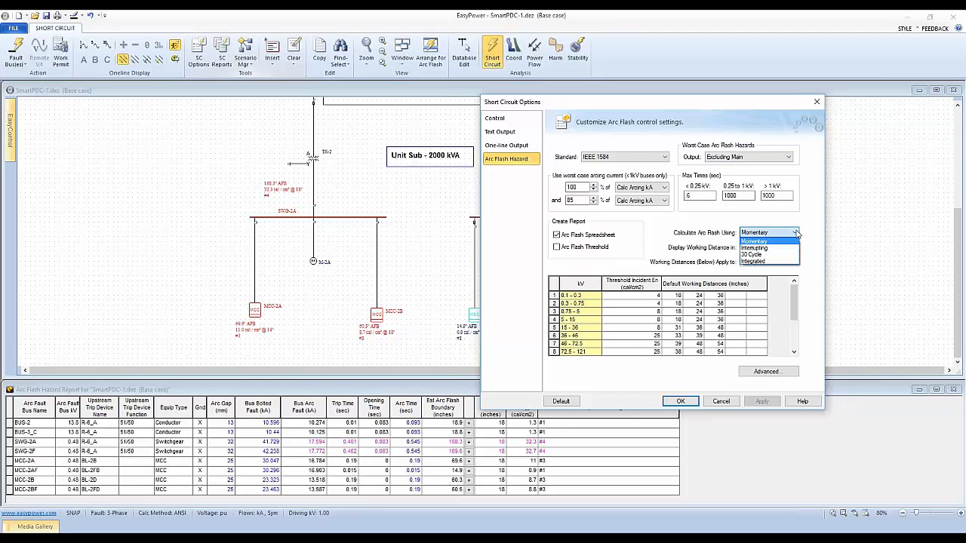
left_click(752, 242)
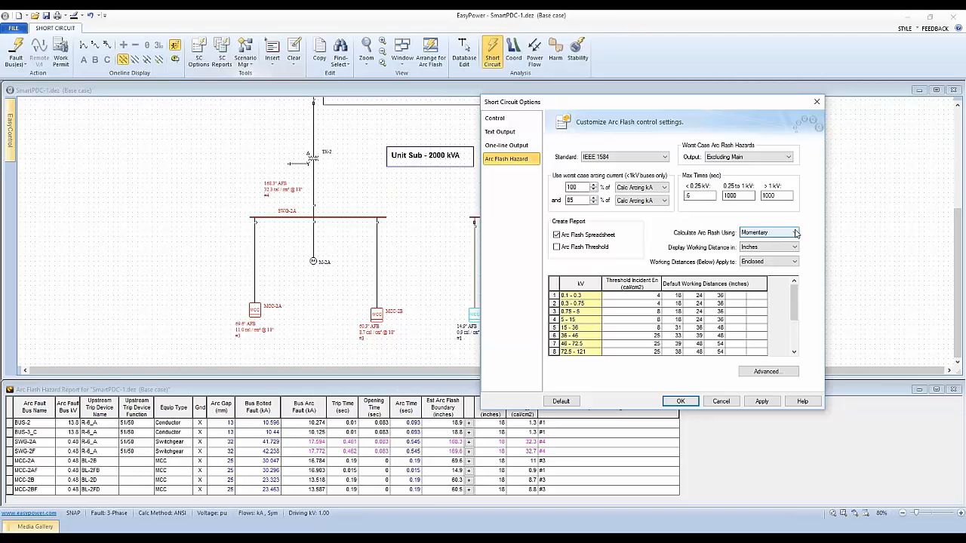
left_click(795, 233)
left_click(785, 247)
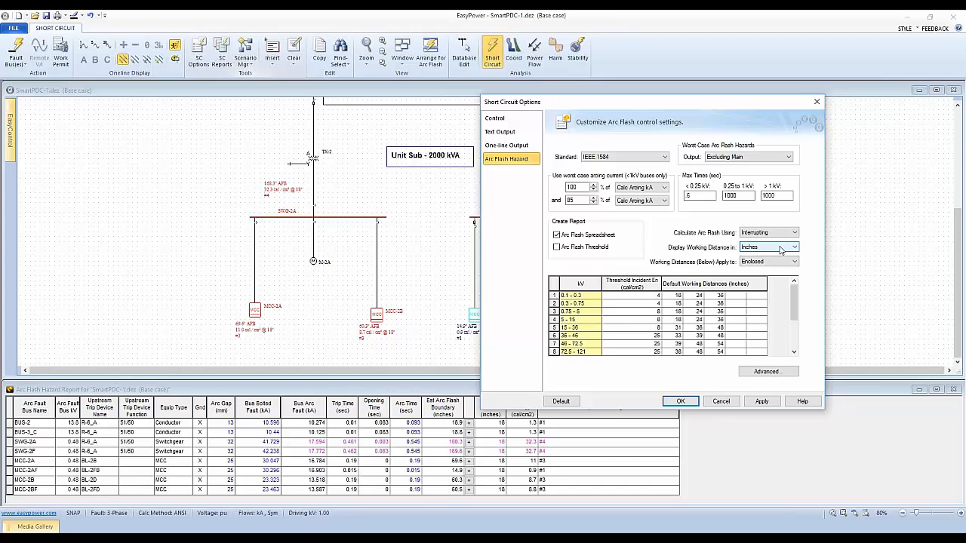
left_click(781, 249)
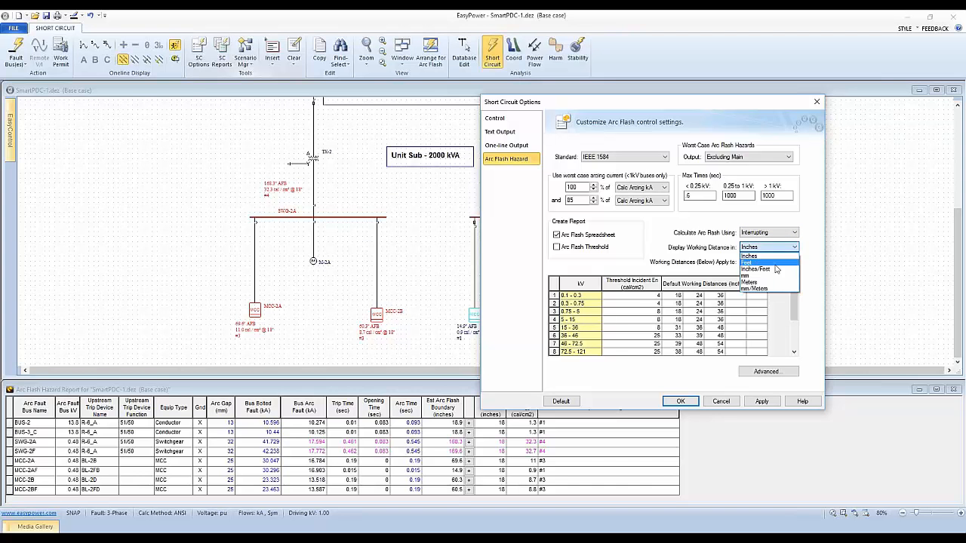
left_click(764, 240)
left_click(763, 236)
left_click(764, 259)
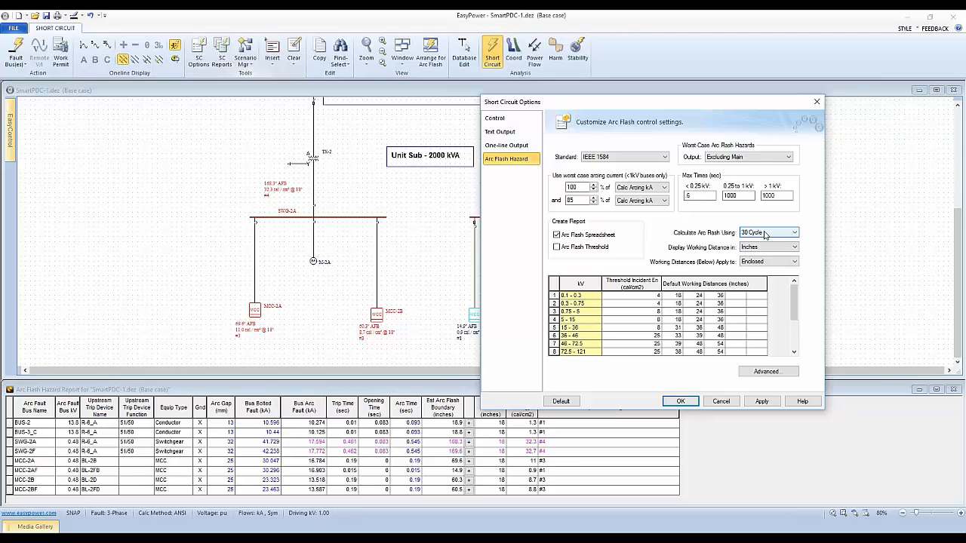
Step: Return the arc flash calculation to Momentary, and try the Integrated and Interrupting options
left_click(756, 232)
left_click(735, 230)
left_click(760, 233)
left_click(760, 242)
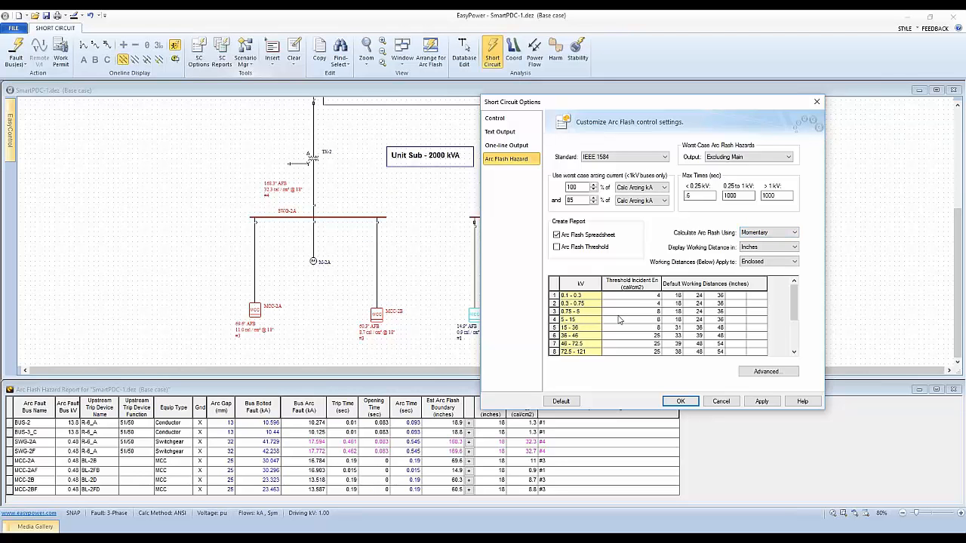
left_click(779, 234)
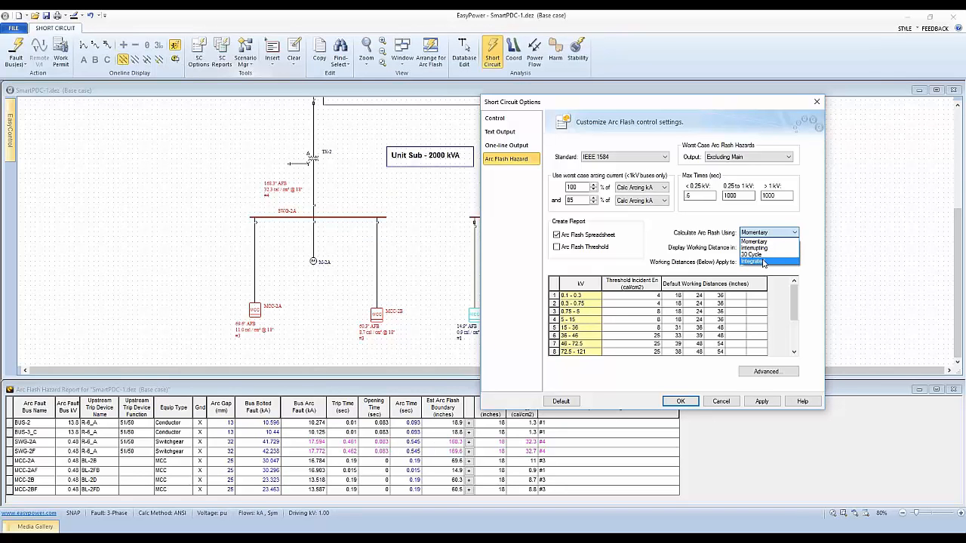
left_click(764, 262)
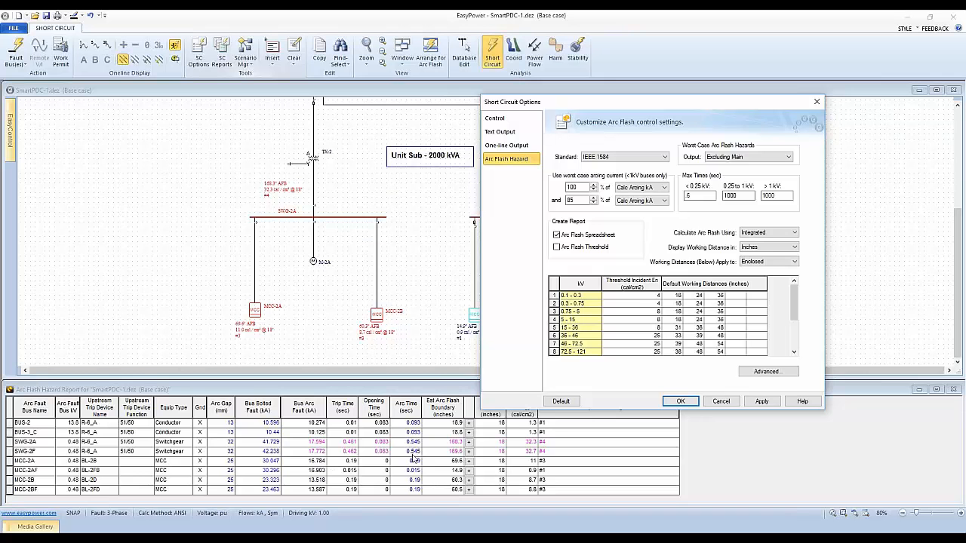
left_click(767, 236)
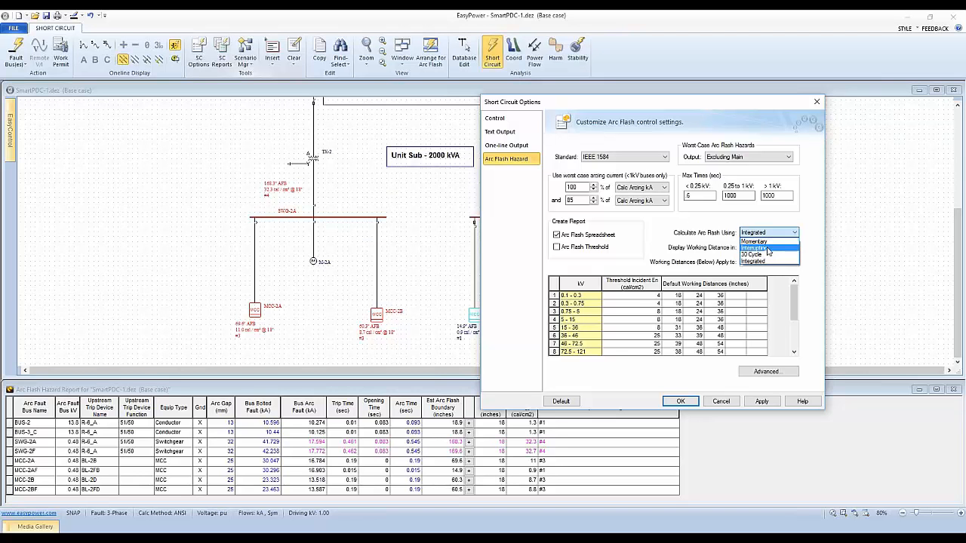
left_click(768, 249)
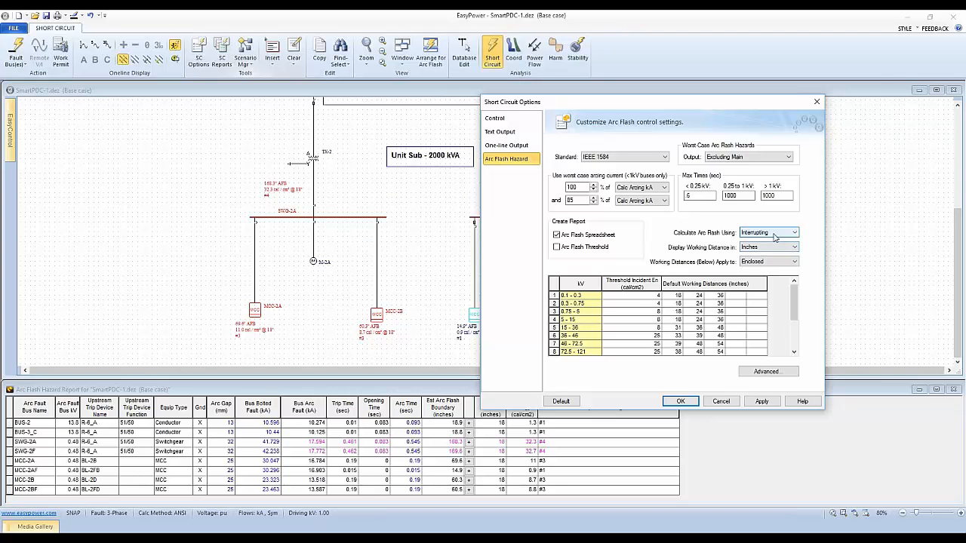
Step: Set the arc flash calculation to Integrated, apply it and accept the short-circuit options
left_click(785, 235)
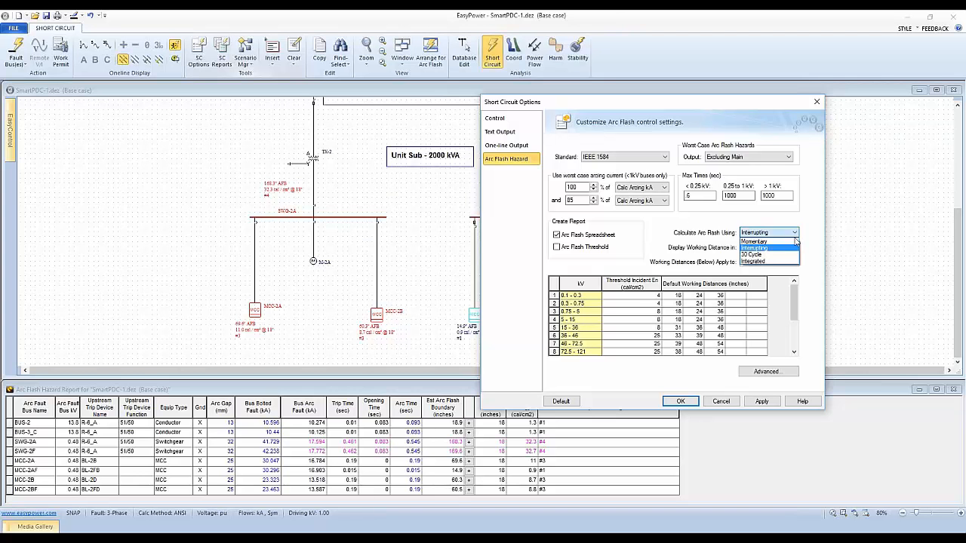
left_click(766, 262)
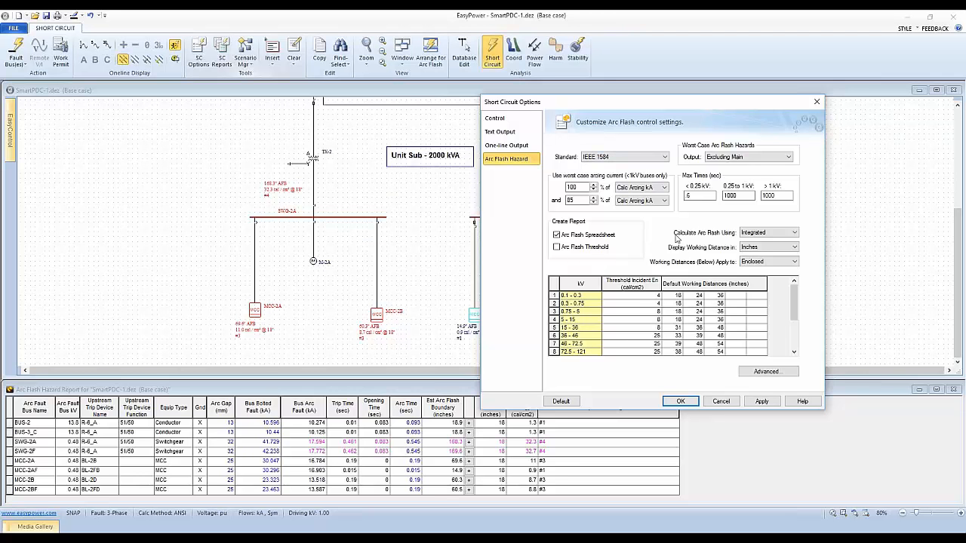
left_click_drag(674, 108, 671, 93)
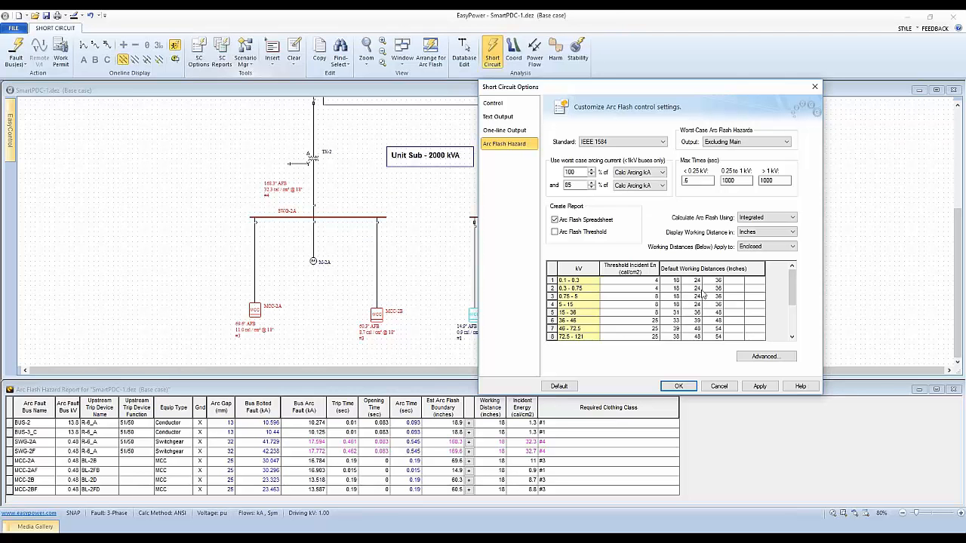
left_click(757, 387)
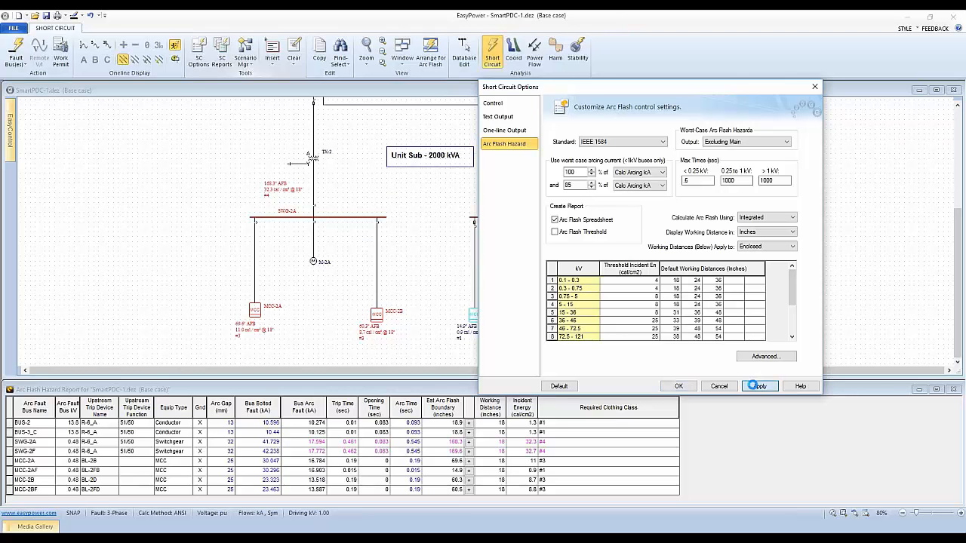
left_click(678, 386)
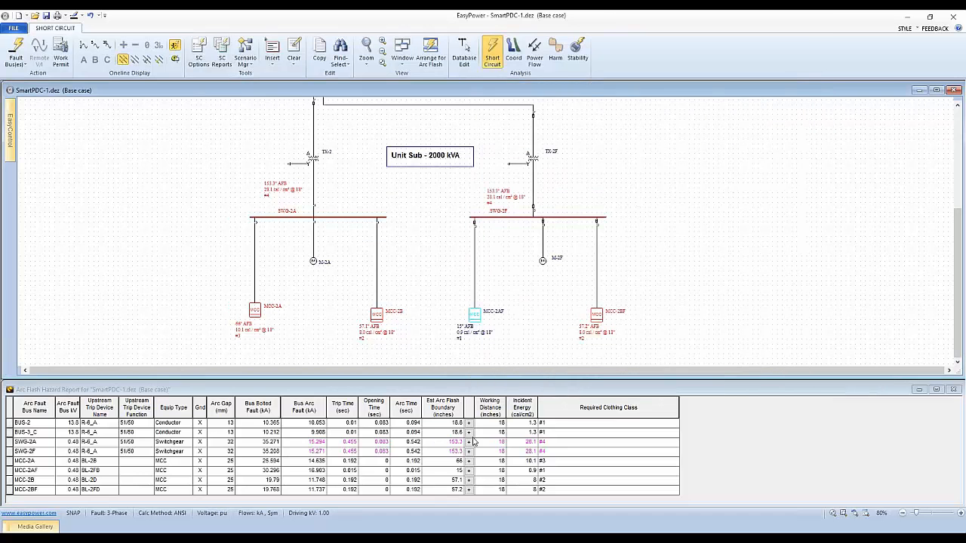
Step: Reposition the arc flash hazard report and expand the working distances of SWG-2A, BUS-3_C and BUS-2 to compare their incident energies
left_click(470, 443)
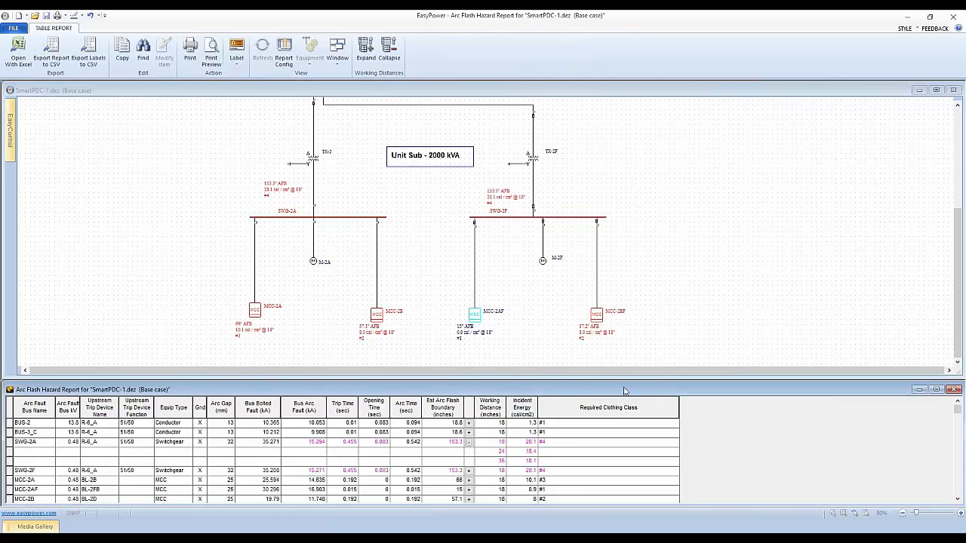
left_click_drag(627, 390, 646, 291)
left_click(487, 333)
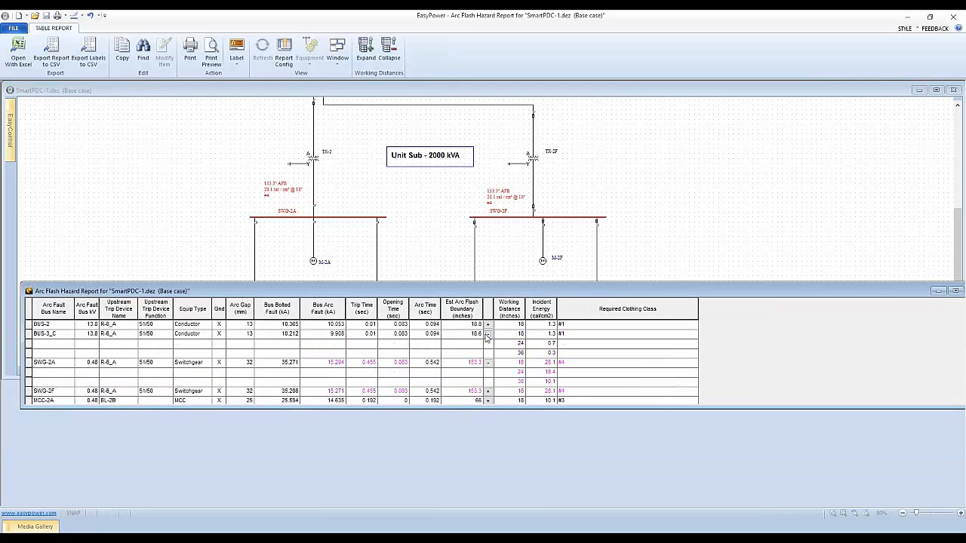
left_click(488, 323)
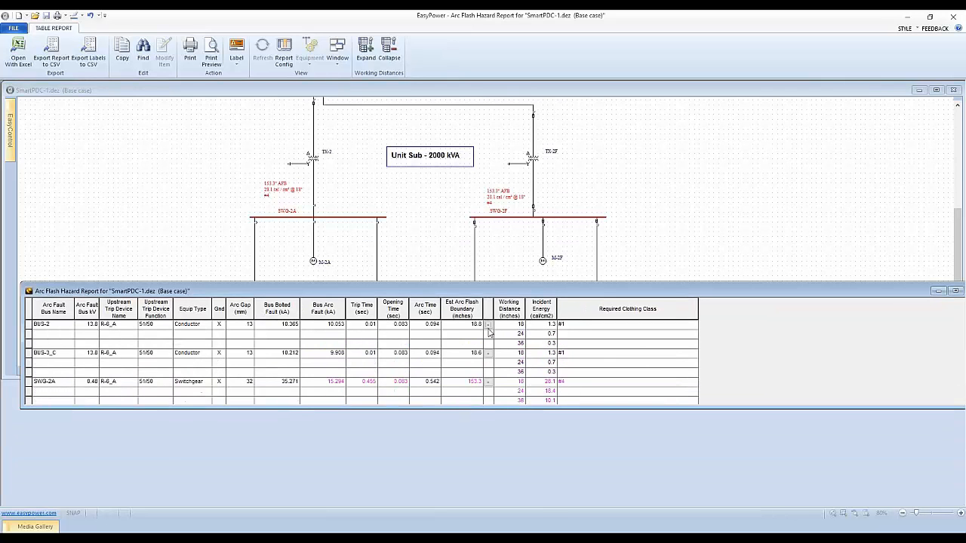
scroll(489, 367, "down", 2)
scroll(496, 367, "up", 2)
Step: Add a 20-inch working distance to the 0.3 - 0.75 kV range in the arc flash hazard options and accept them
left_click(462, 161)
left_click(199, 52)
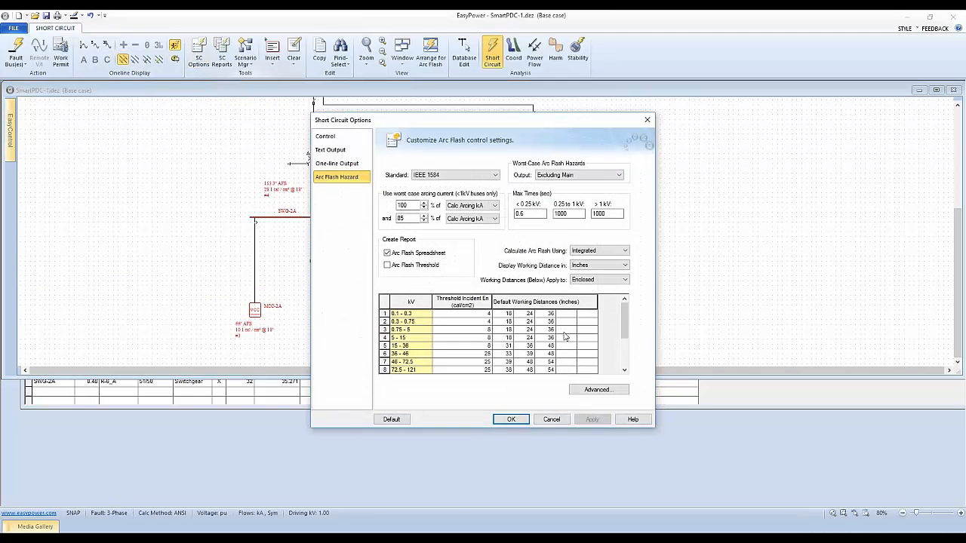
left_click_drag(477, 121, 607, 130)
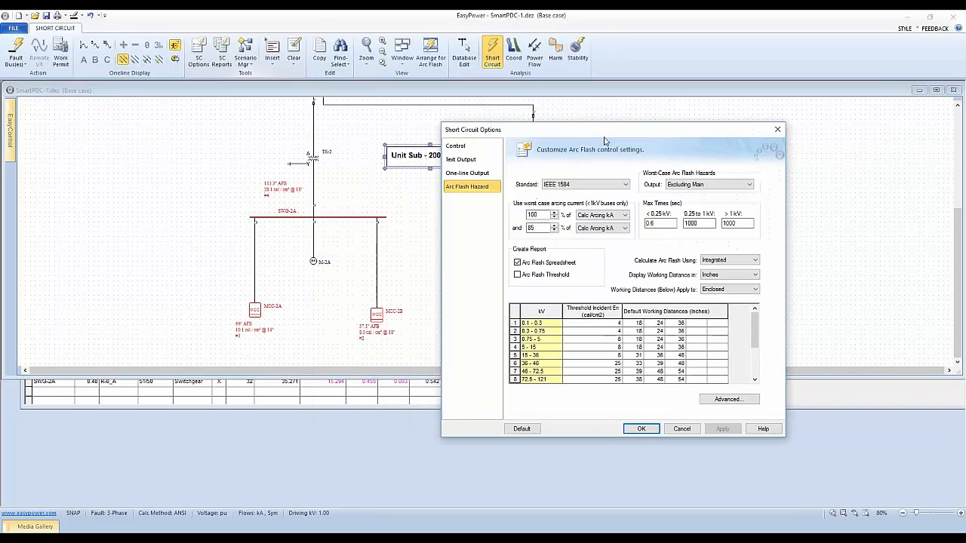
left_click(695, 333)
type("20")
left_click(700, 372)
left_click(642, 429)
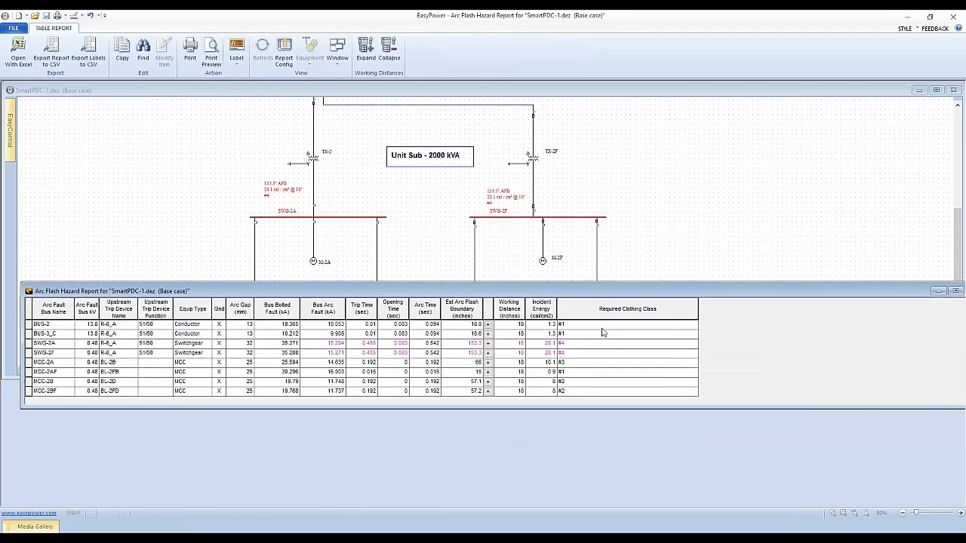
Step: Expand SWG-2A's working distances in the arc flash hazard report and move the report clear of the one-line diagram
left_click(488, 343)
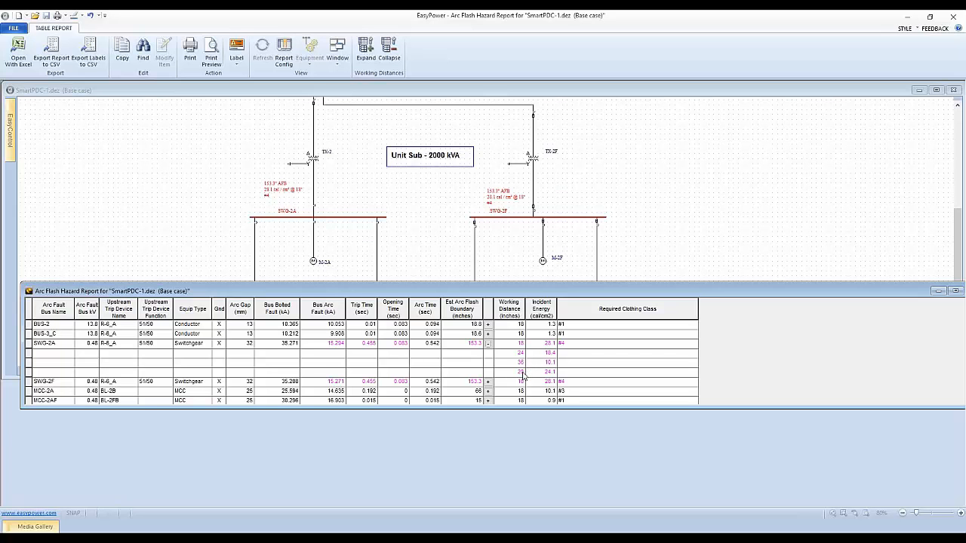
left_click_drag(470, 292, 477, 357)
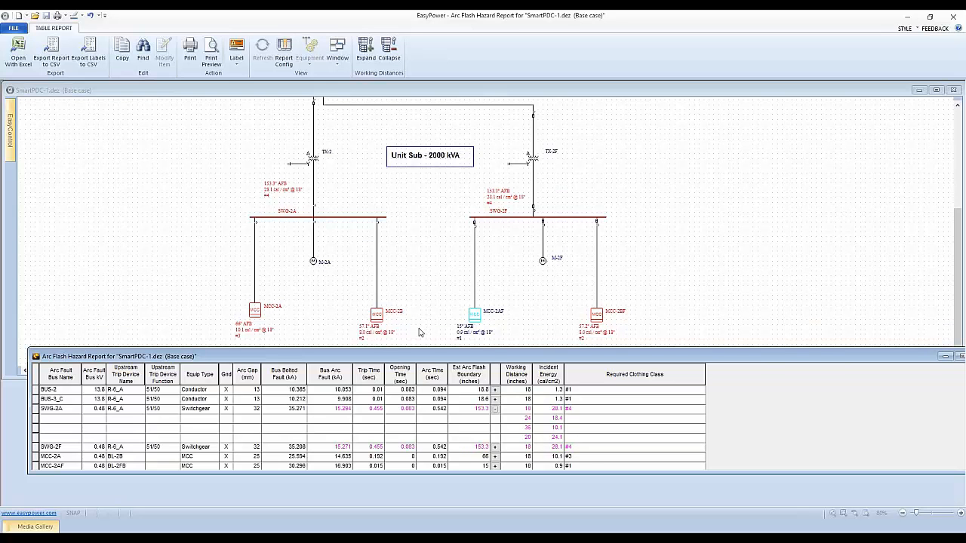
Step: Reopen the short-circuit options and position the dialog to review the default working distances beside the one-line diagram
left_click(433, 289)
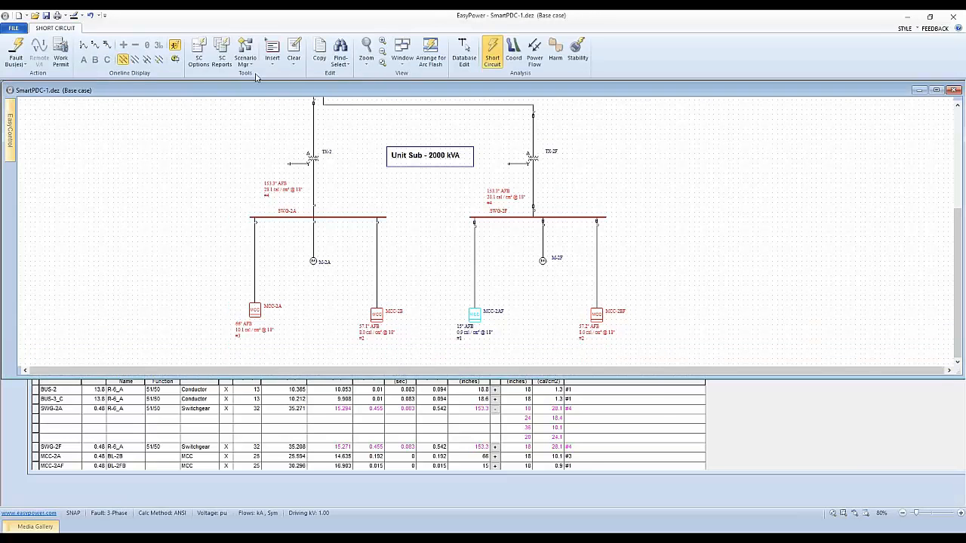
left_click(199, 52)
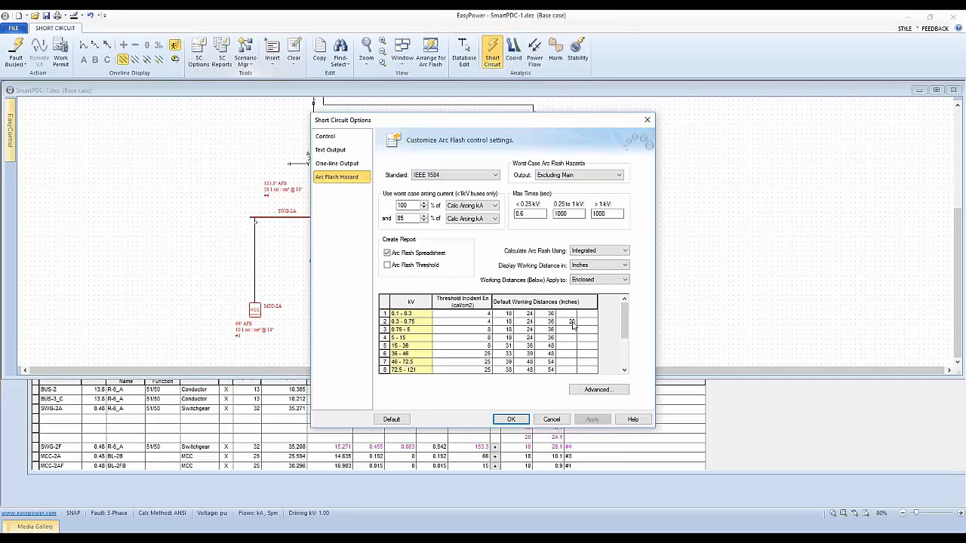
left_click_drag(540, 122, 566, 100)
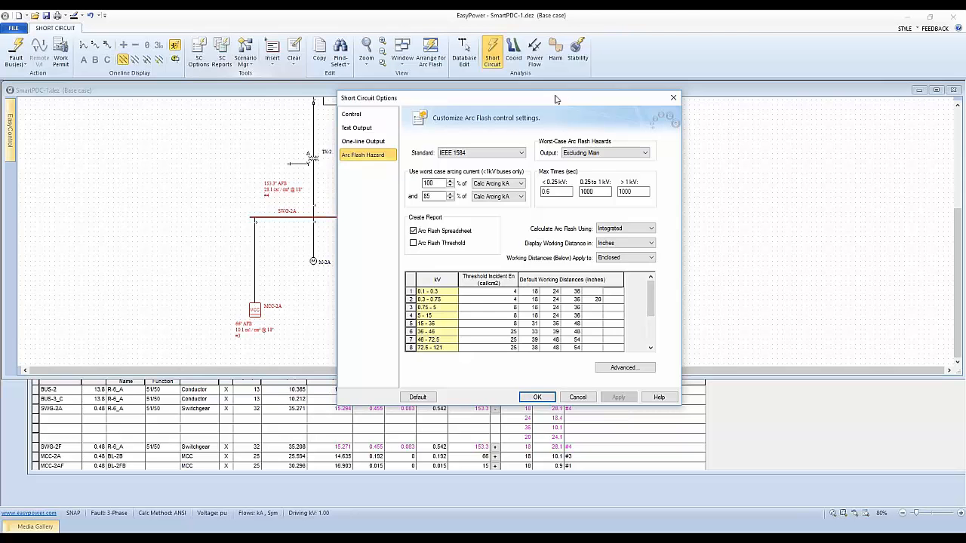
left_click_drag(554, 100, 426, 76)
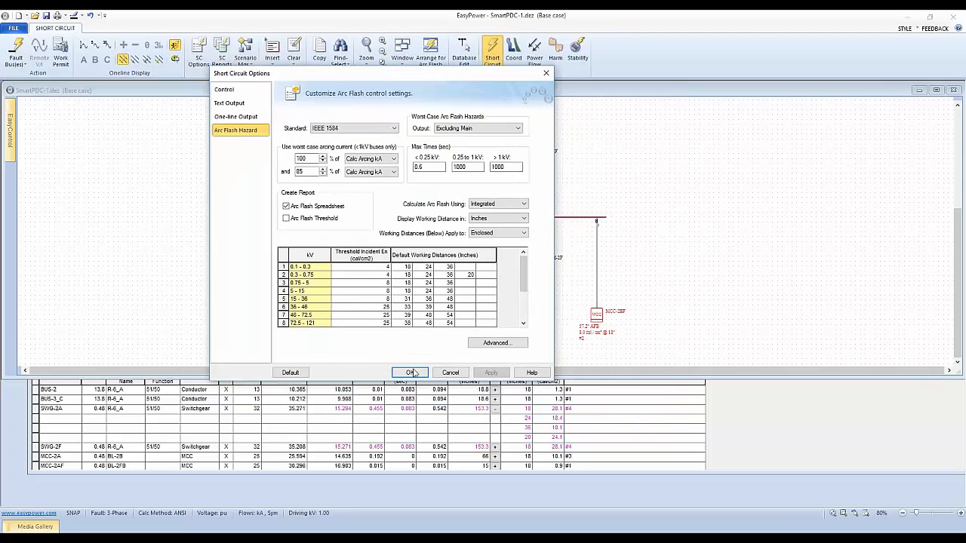
left_click_drag(392, 75, 743, 65)
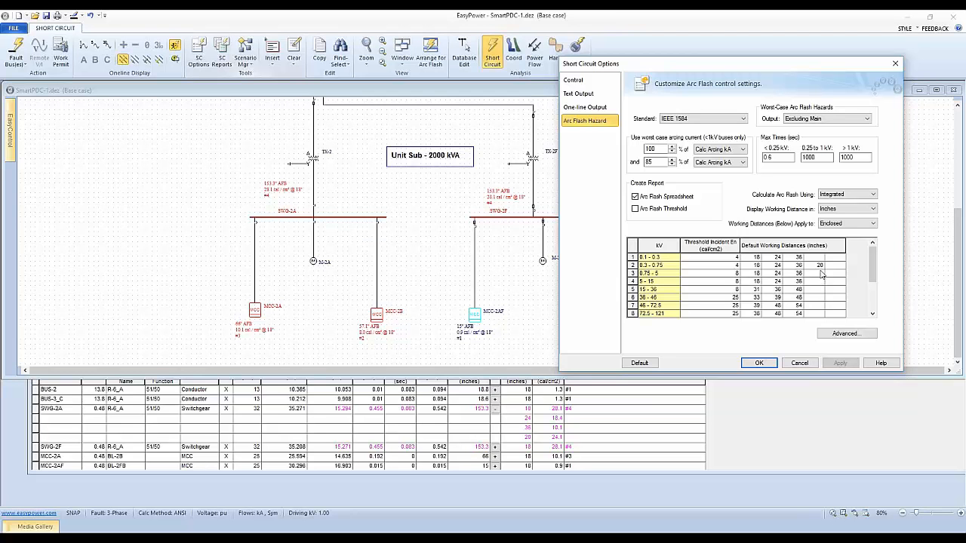
Step: Turn off Show PPE Level, set the advanced PPE level to NFPA 70E H.3(b), accept the options, and expand SWG-2F's working distances in the report
left_click(836, 335)
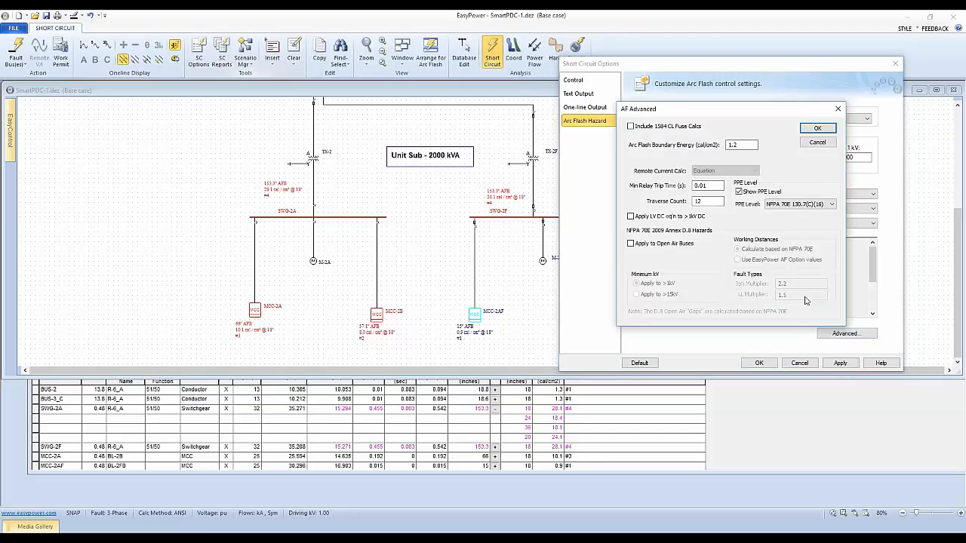
left_click_drag(720, 118, 671, 140)
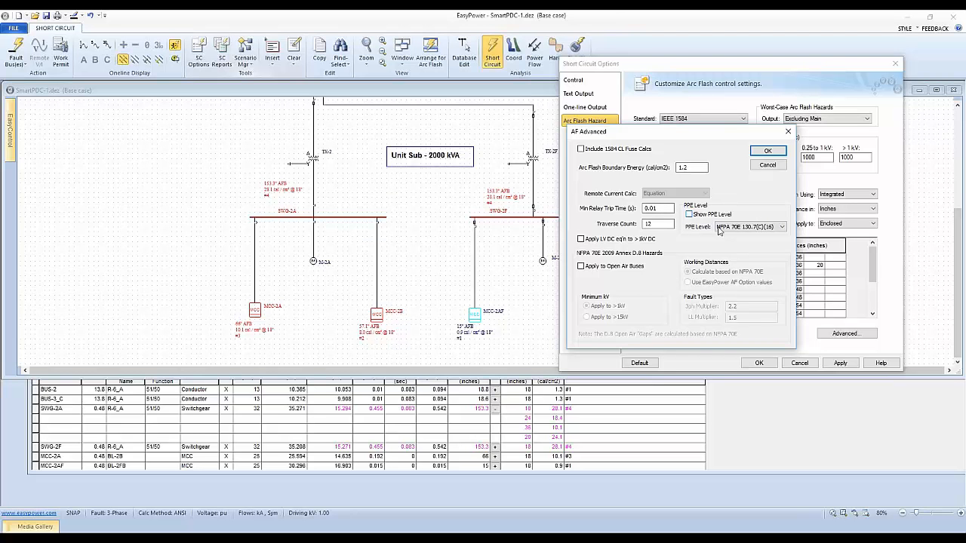
left_click(779, 228)
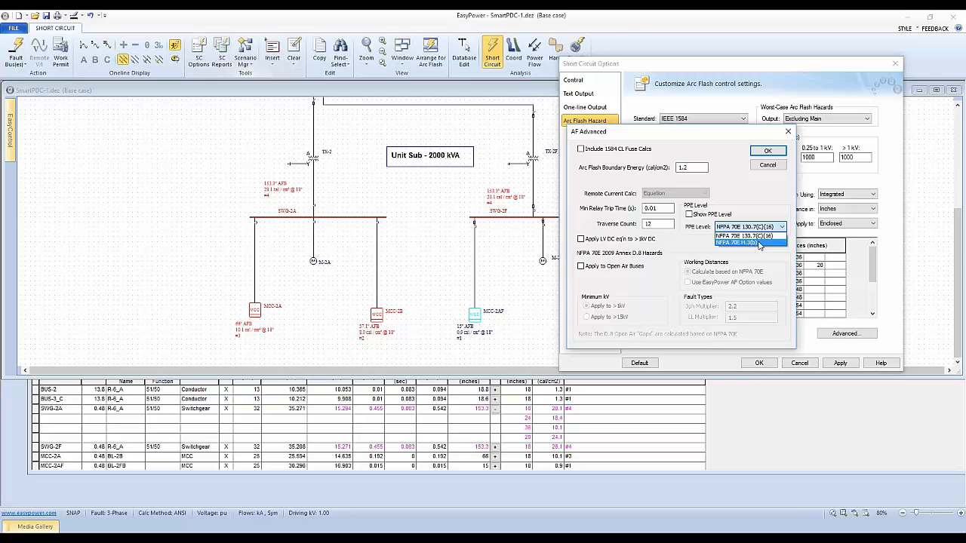
left_click(759, 243)
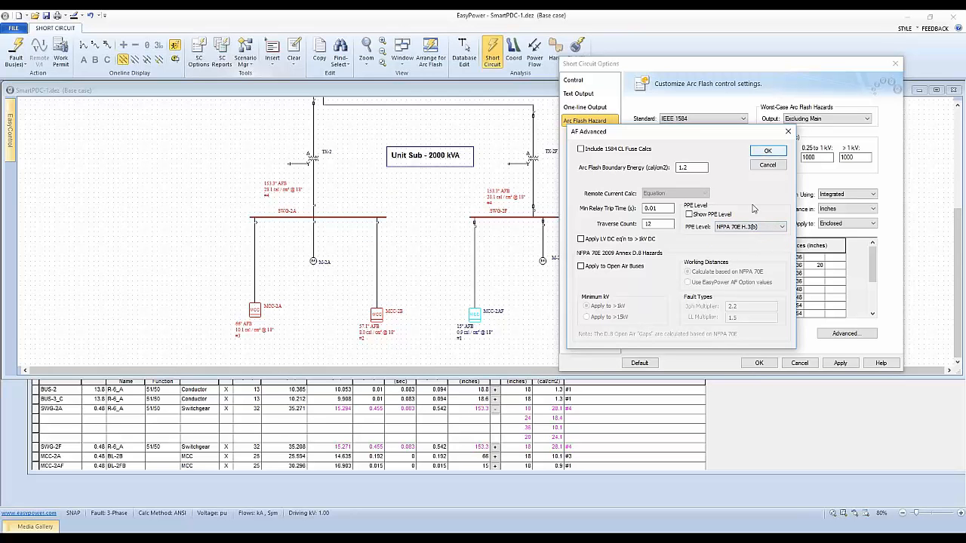
left_click(764, 152)
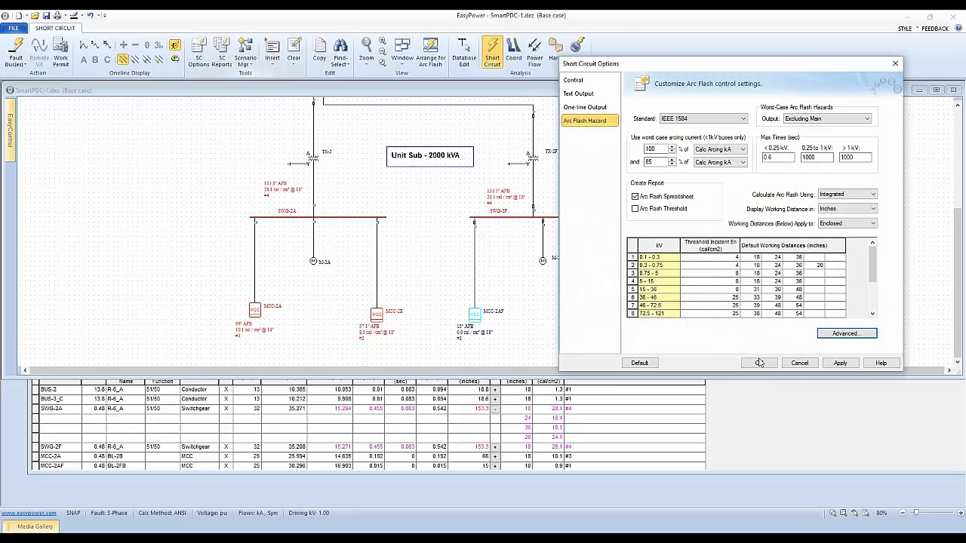
left_click(759, 362)
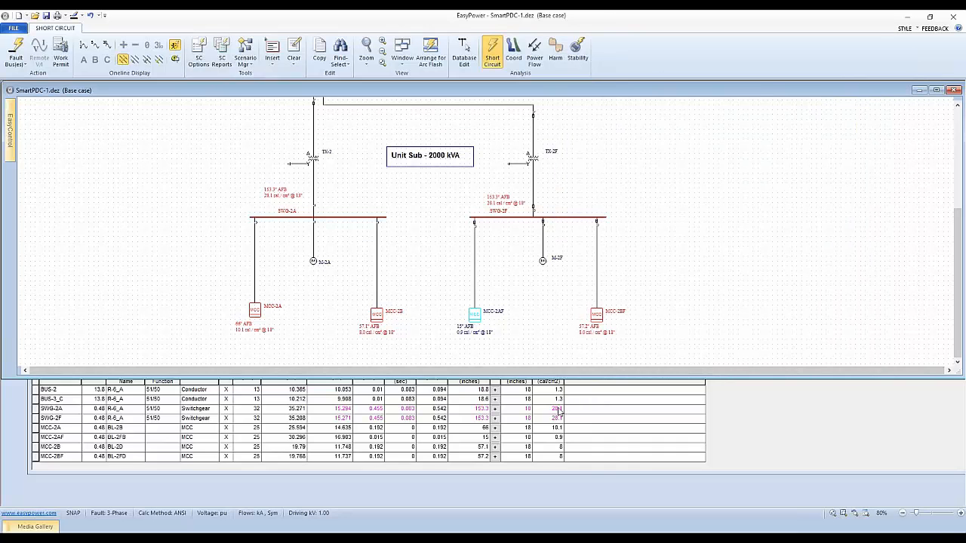
left_click(495, 419)
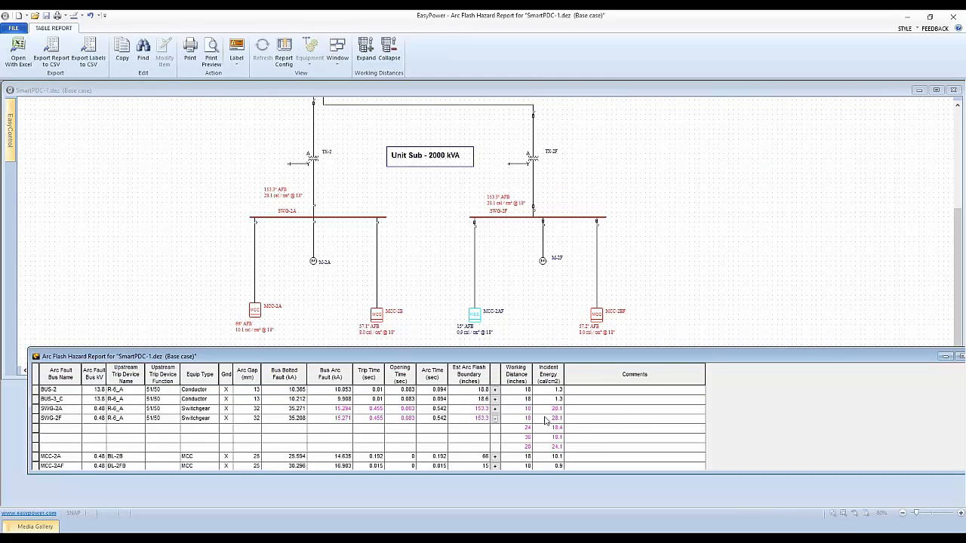
Step: Try Including Main for the worst-case arc flash hazard output, return it to Excluding Main, and accept the short-circuit options
left_click(363, 179)
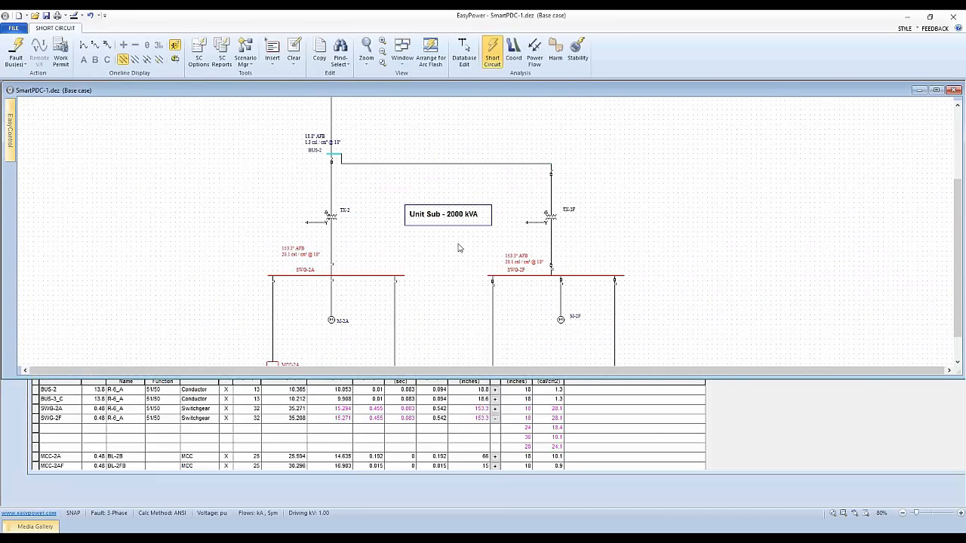
left_click(199, 51)
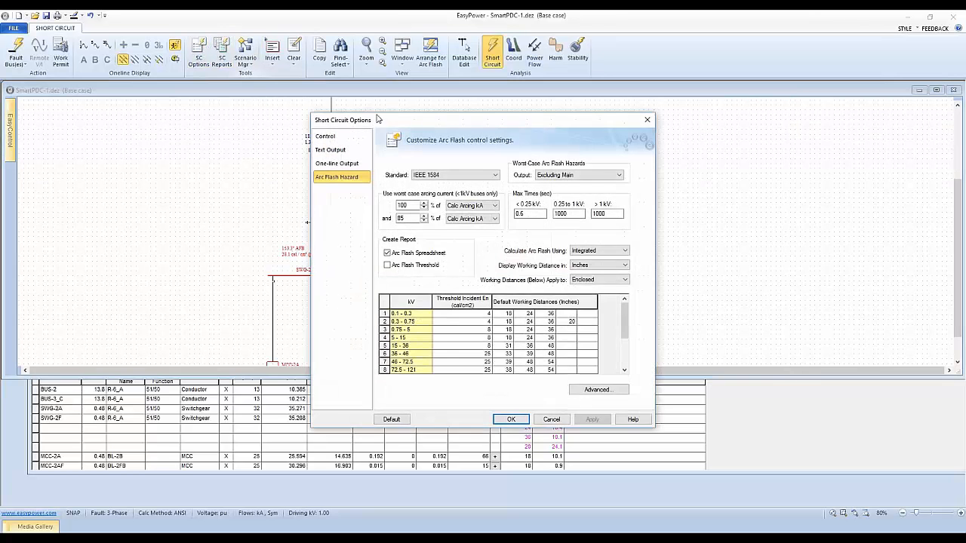
left_click_drag(388, 123, 547, 96)
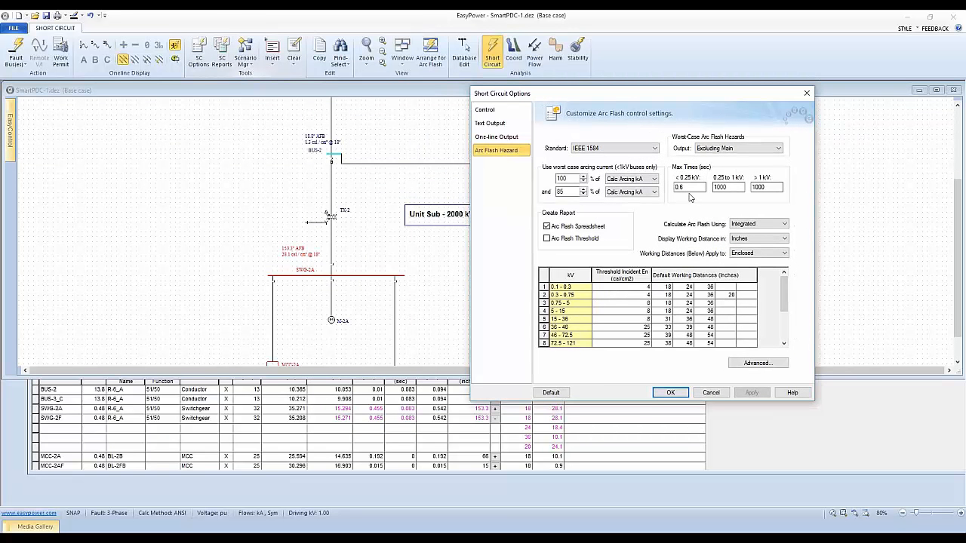
left_click(752, 149)
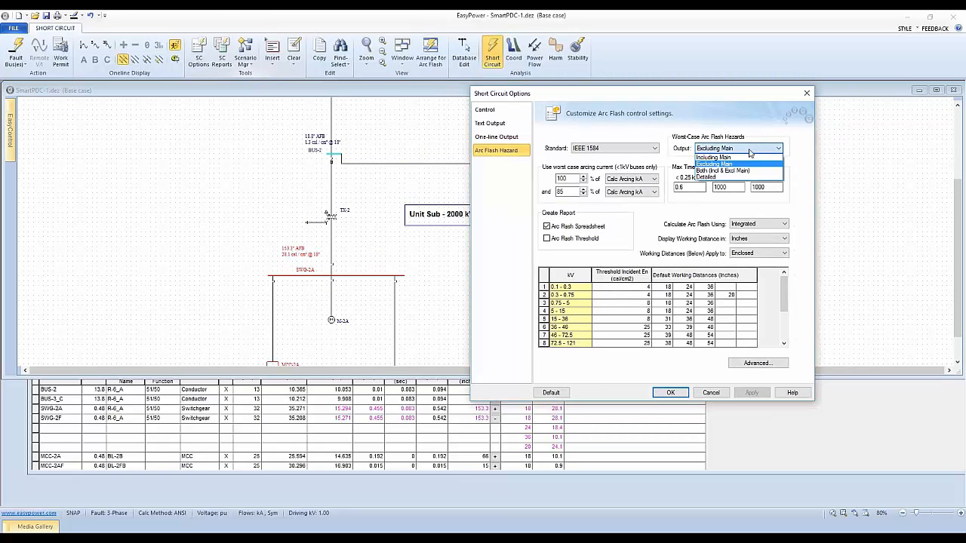
left_click(737, 157)
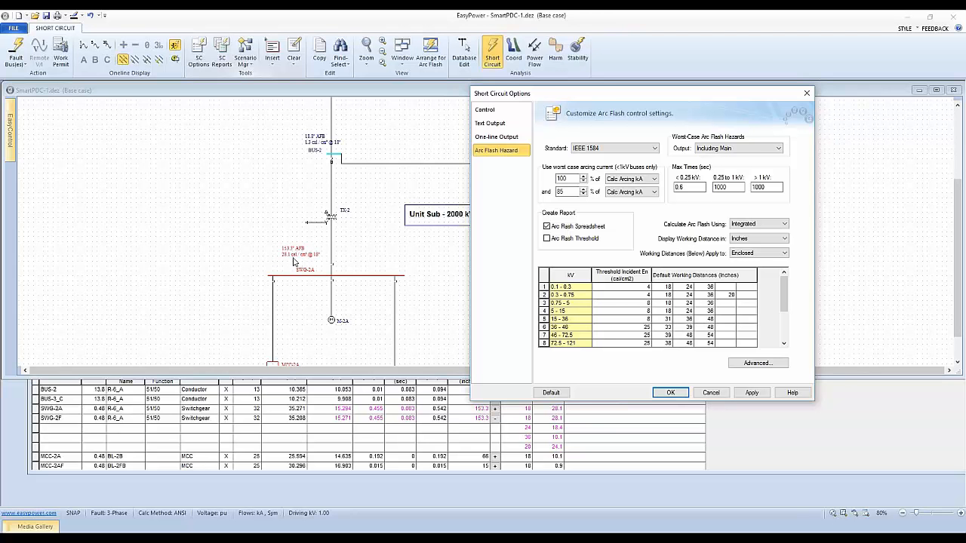
left_click(746, 150)
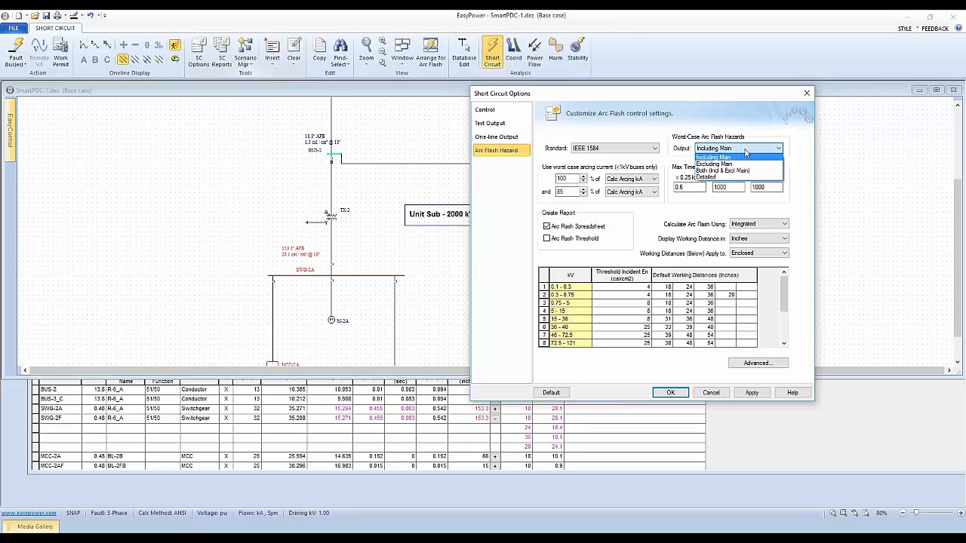
left_click(723, 158)
left_click(750, 148)
left_click(723, 164)
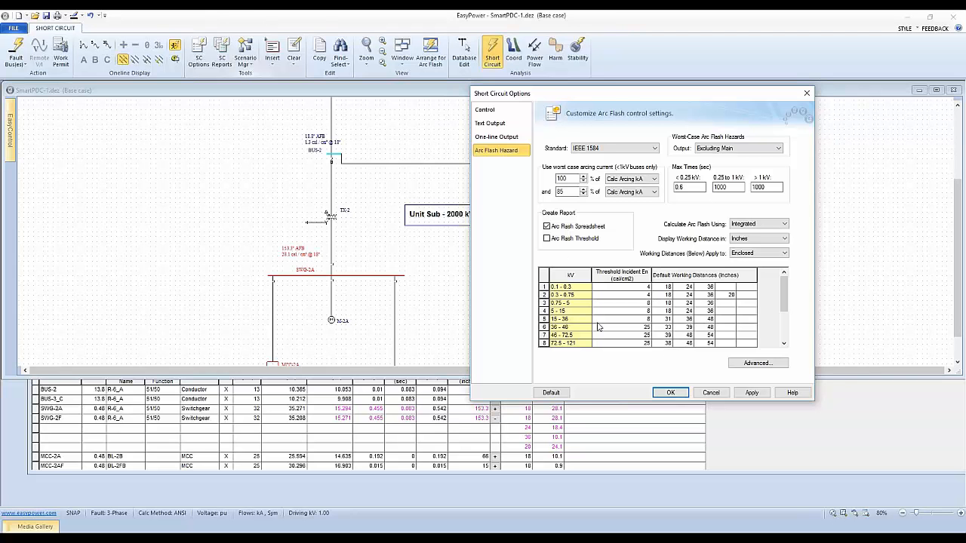
left_click(670, 393)
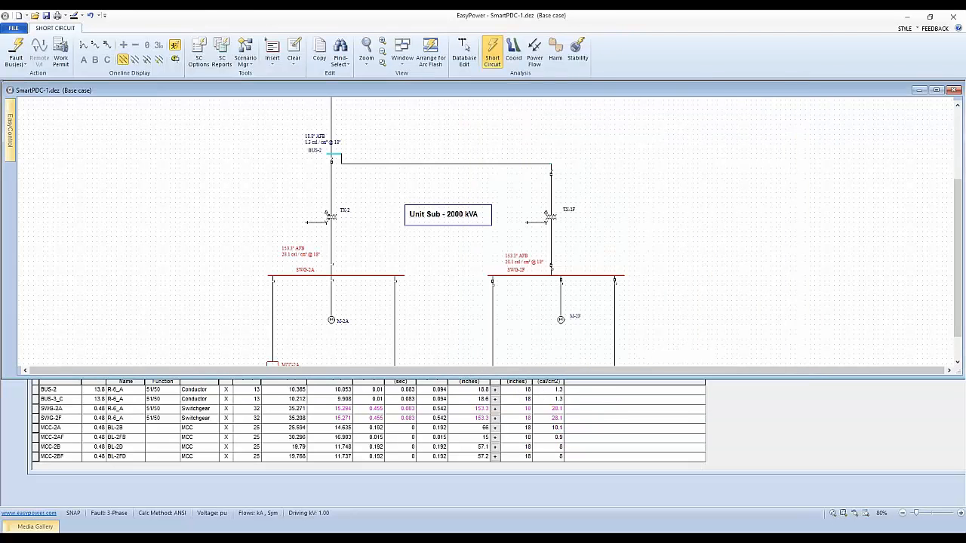